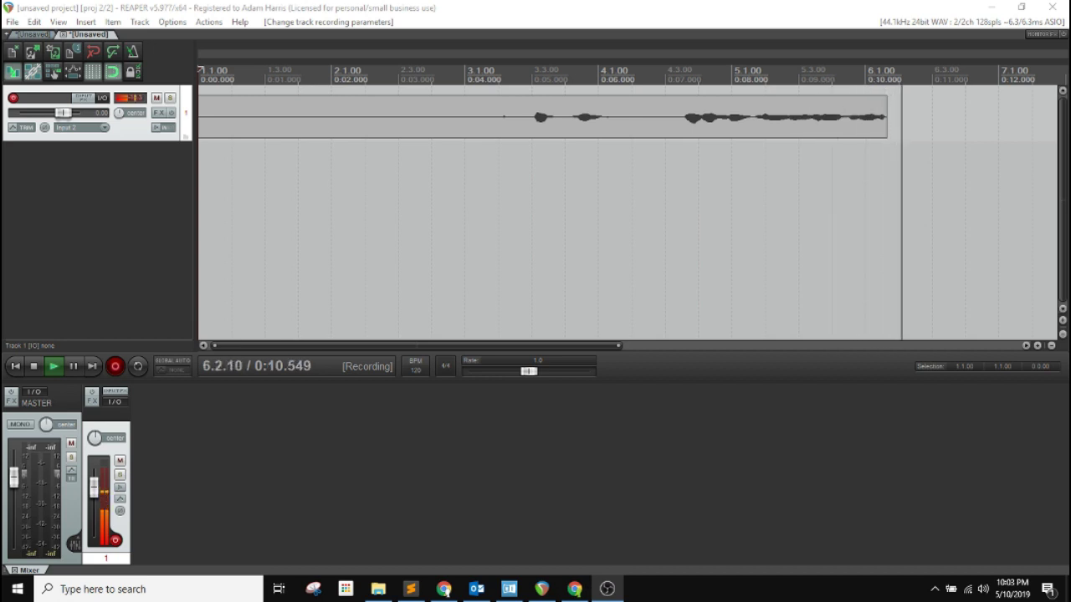
Move the recorder window aside and search Google for 'reaper' in a new Chrome window.
key("alt+Tab")
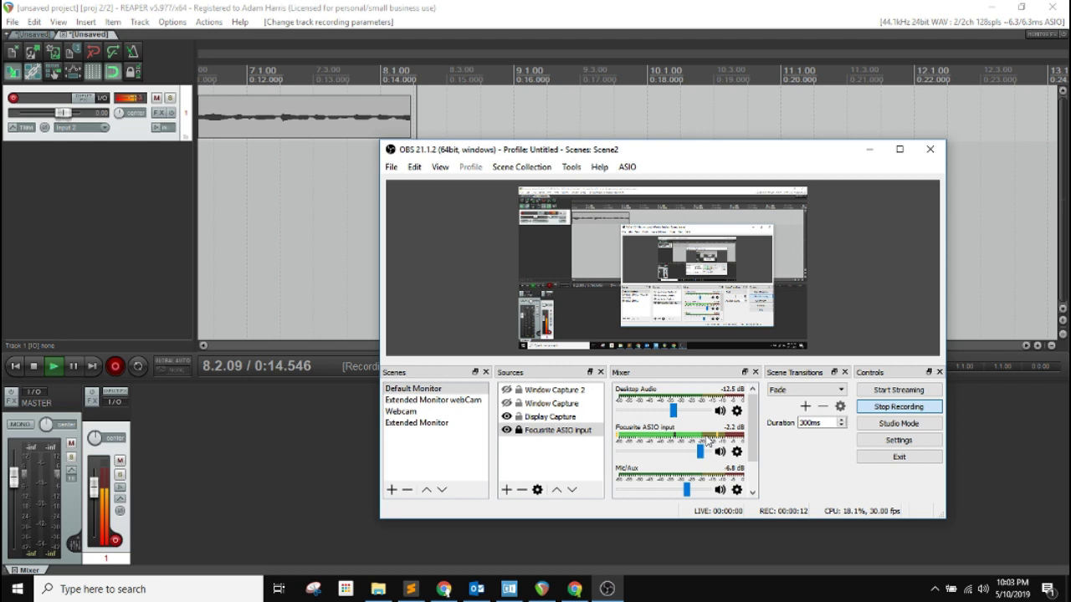
left_click_drag(620, 152, 1070, 121)
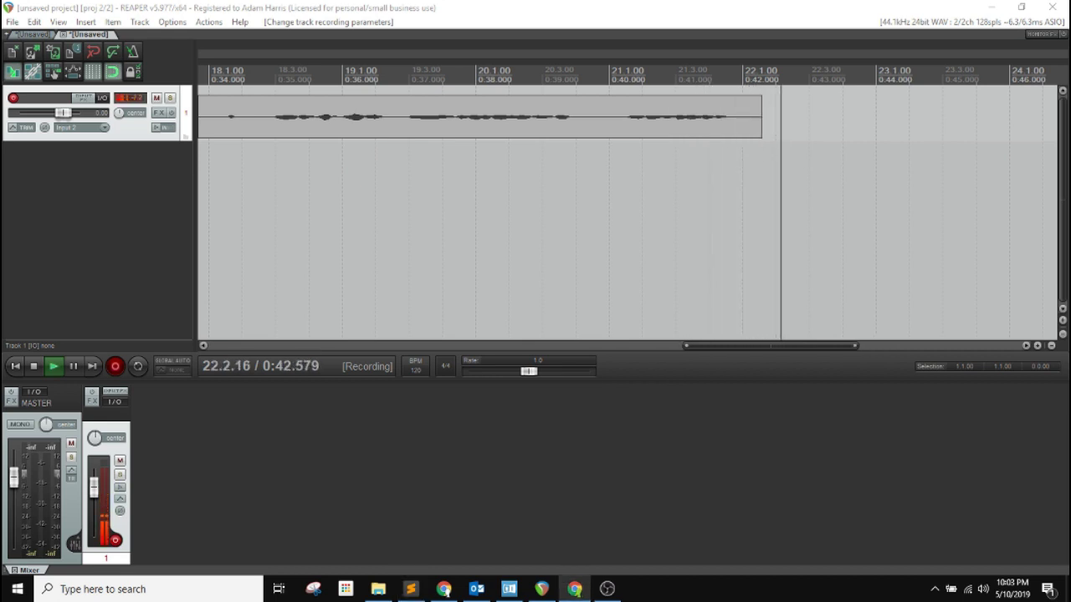
left_click(574, 589)
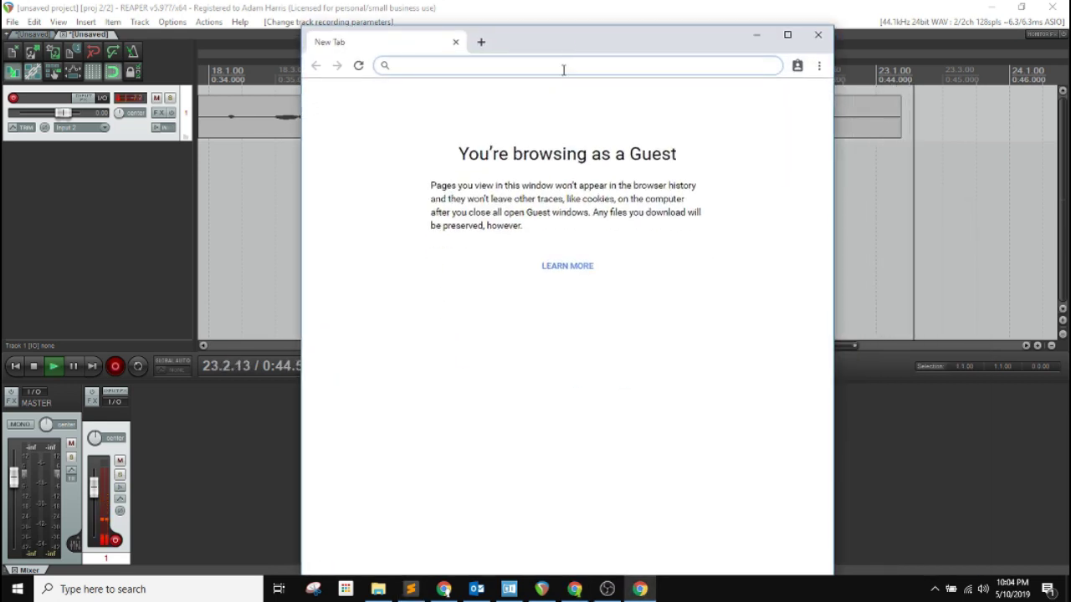
type("reaper")
key("Return")
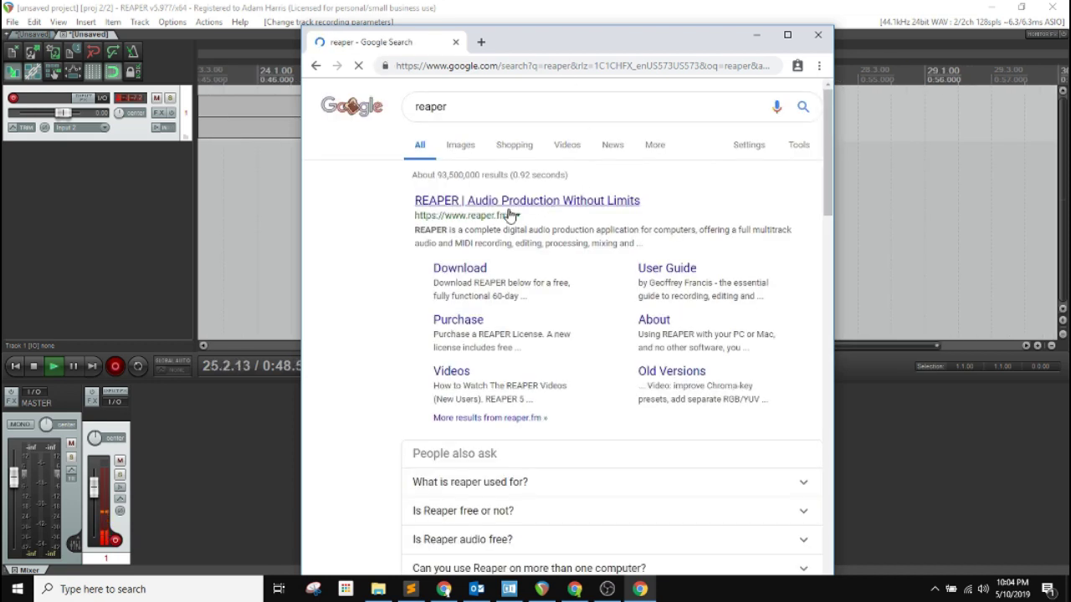
Open reaper.fm maximized and go to its download page, then return to REAPER.
left_click_drag(519, 229, 518, 245)
left_click(519, 240)
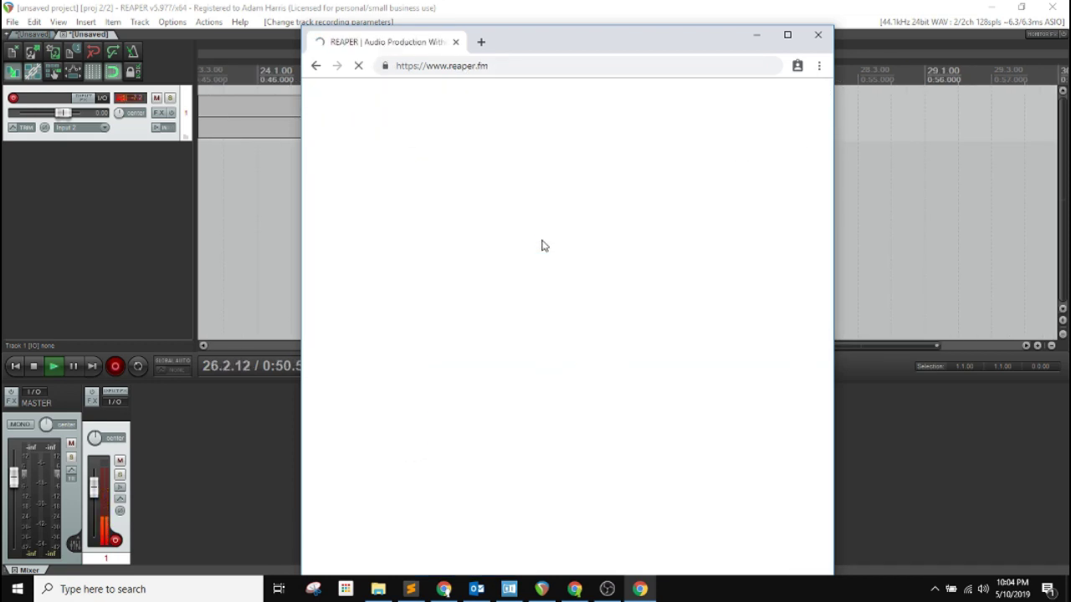
left_click(787, 35)
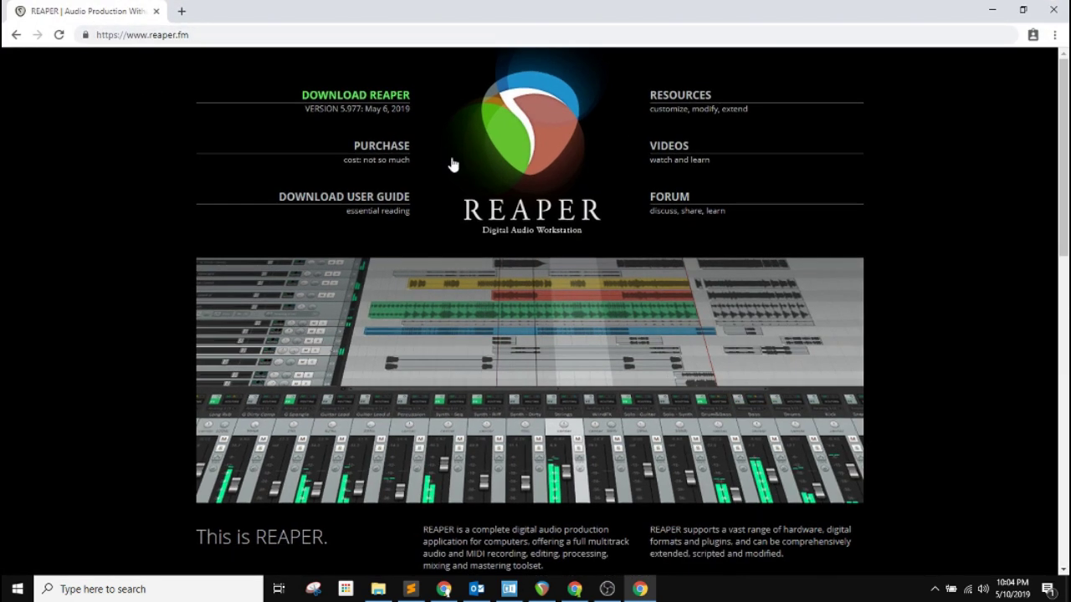
left_click(357, 102)
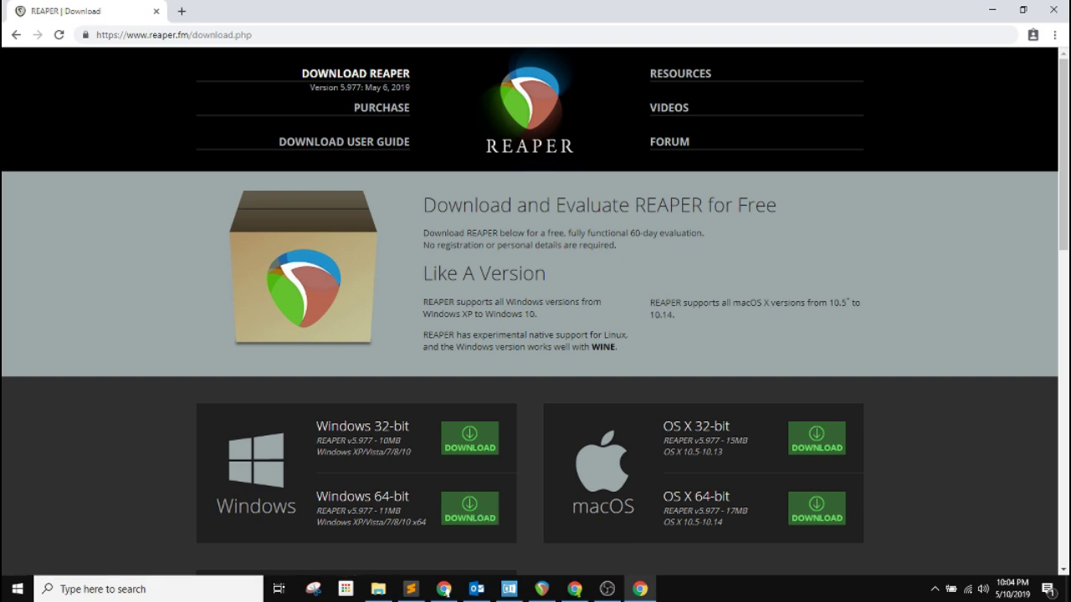
left_click(606, 589)
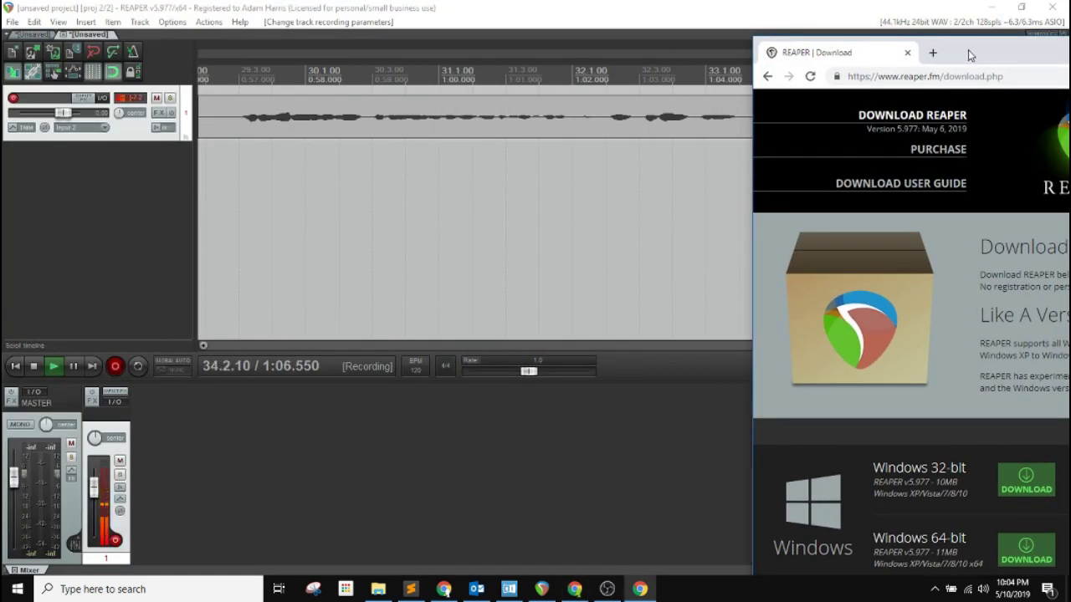
Search Chrome for 'guitar rig 5 player' and browse the Native Instruments product page.
left_click_drag(968, 54, 430, 24)
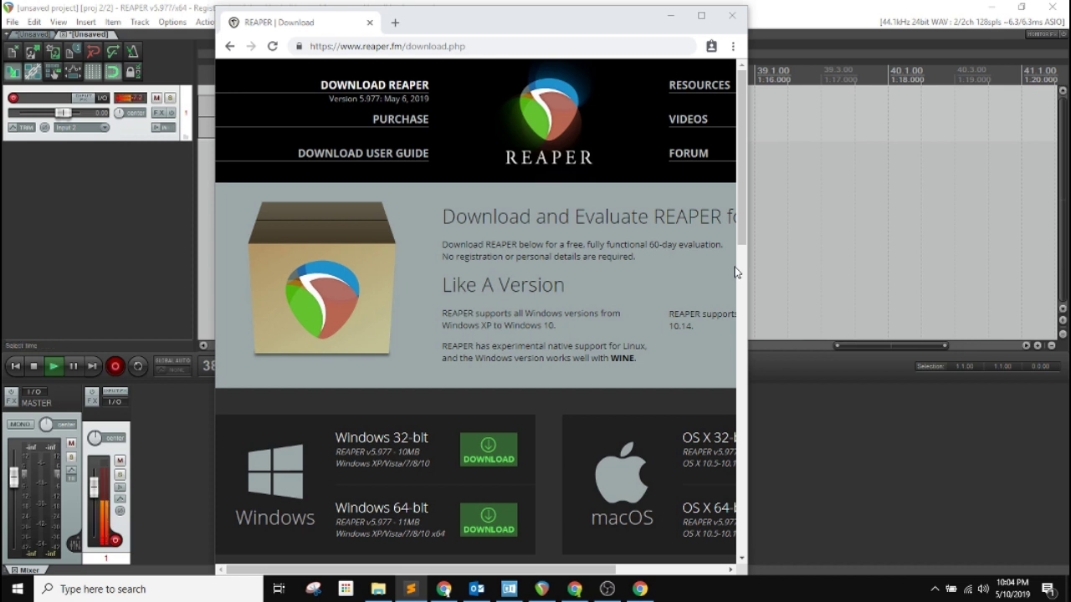
left_click(454, 50)
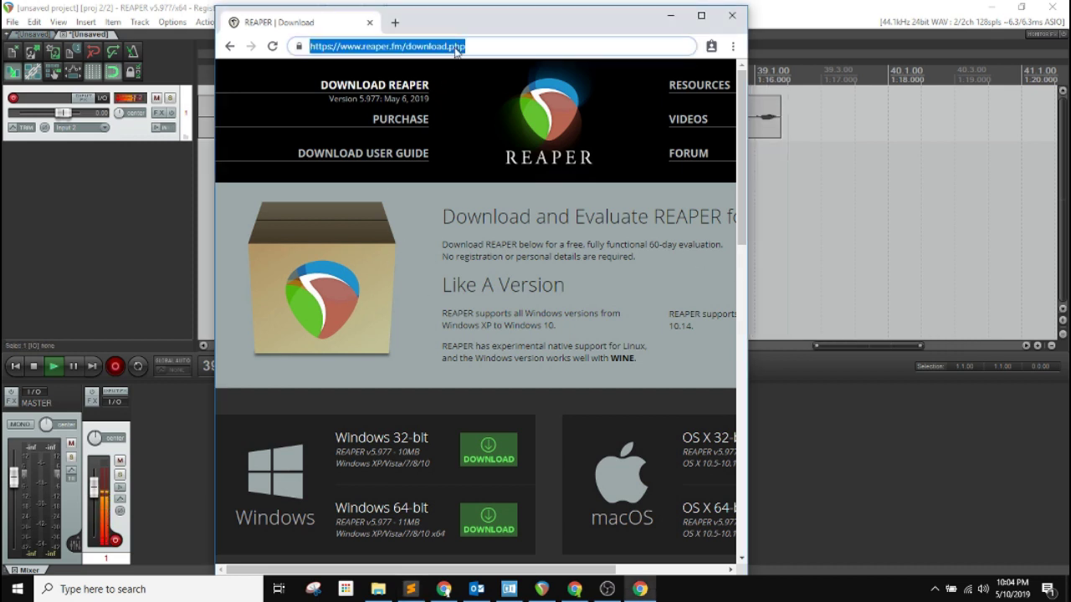
type("guitar rig")
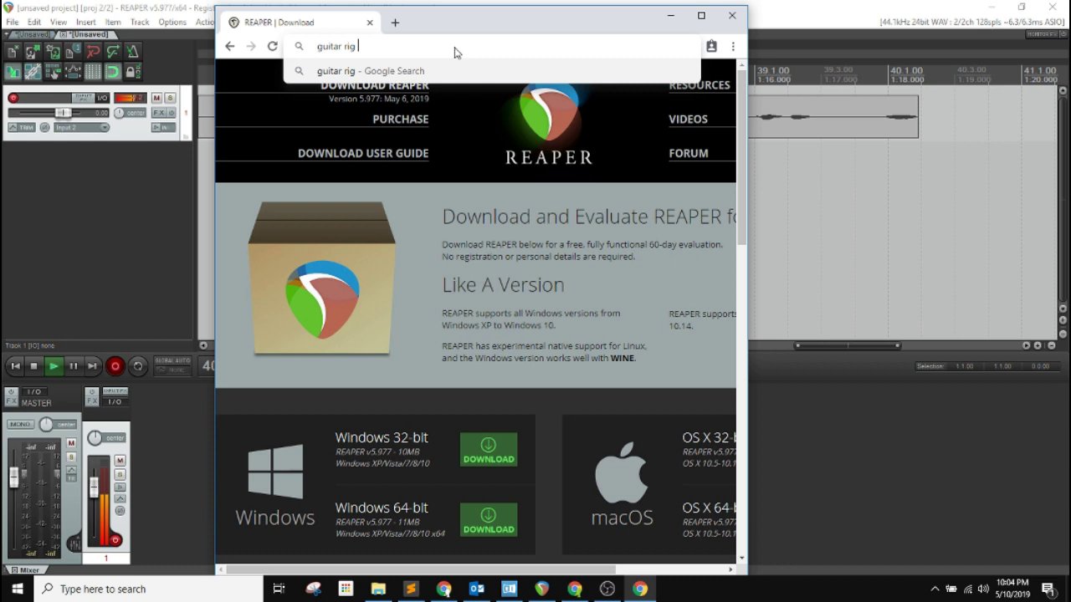
type(" 5 player")
key("Return")
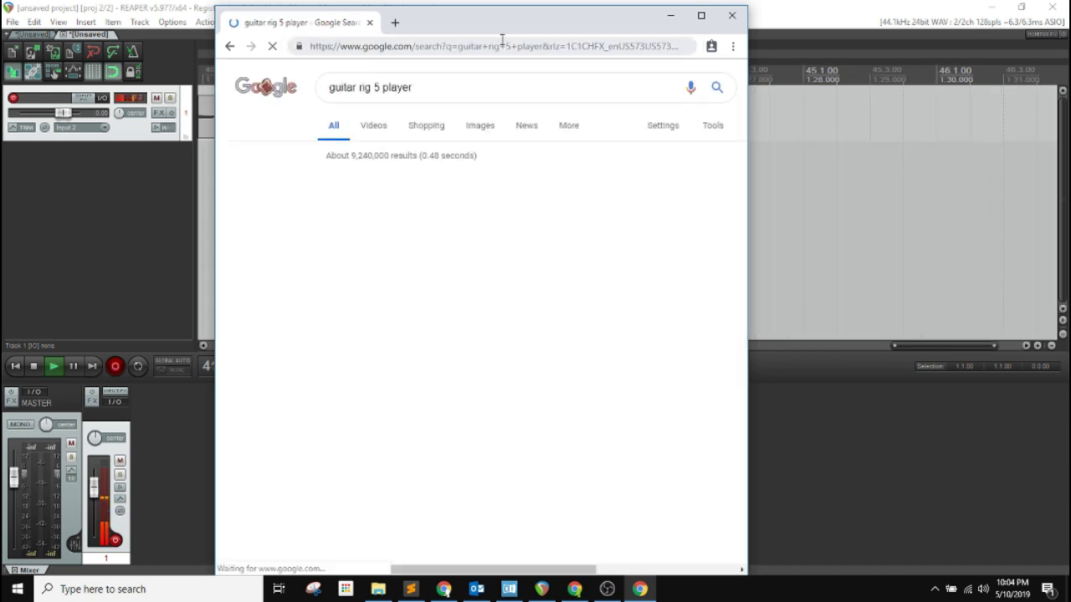
left_click(701, 15)
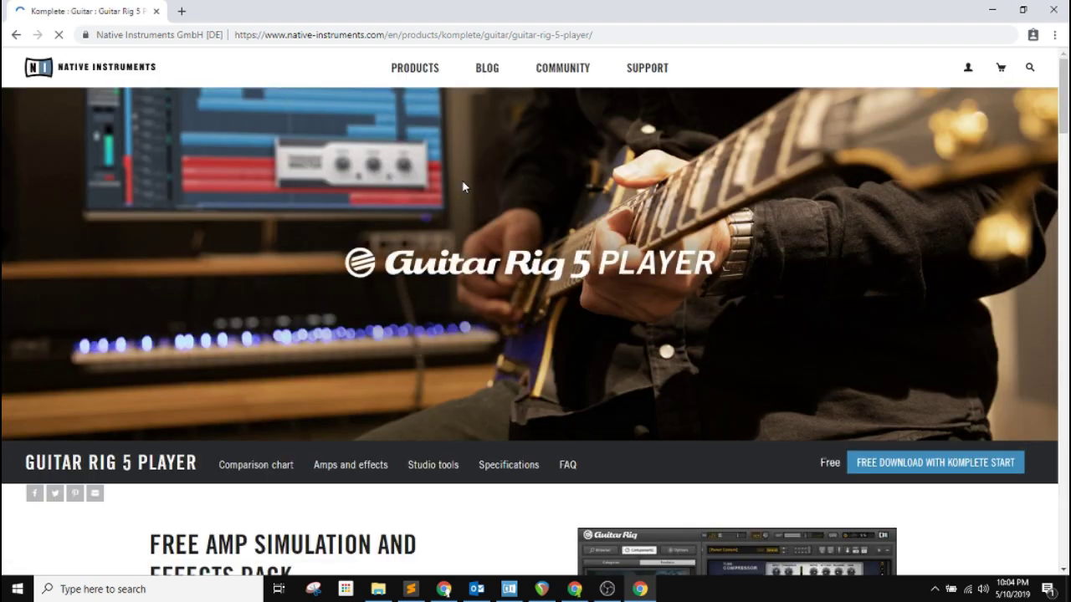
scroll(569, 322, "down", 2)
scroll(528, 324, "down", 2)
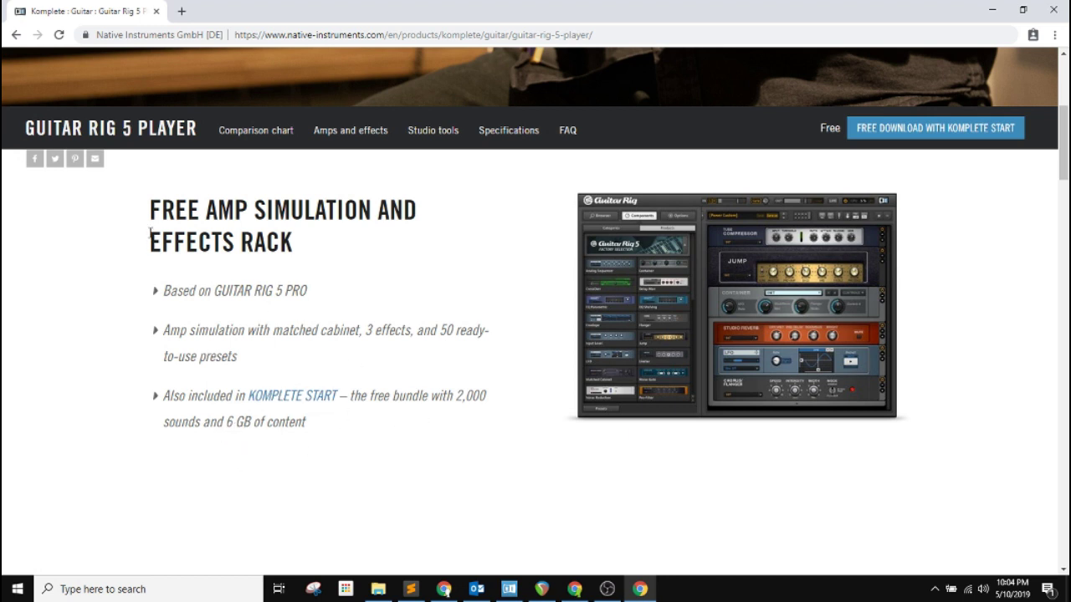
scroll(270, 206, "up", 3)
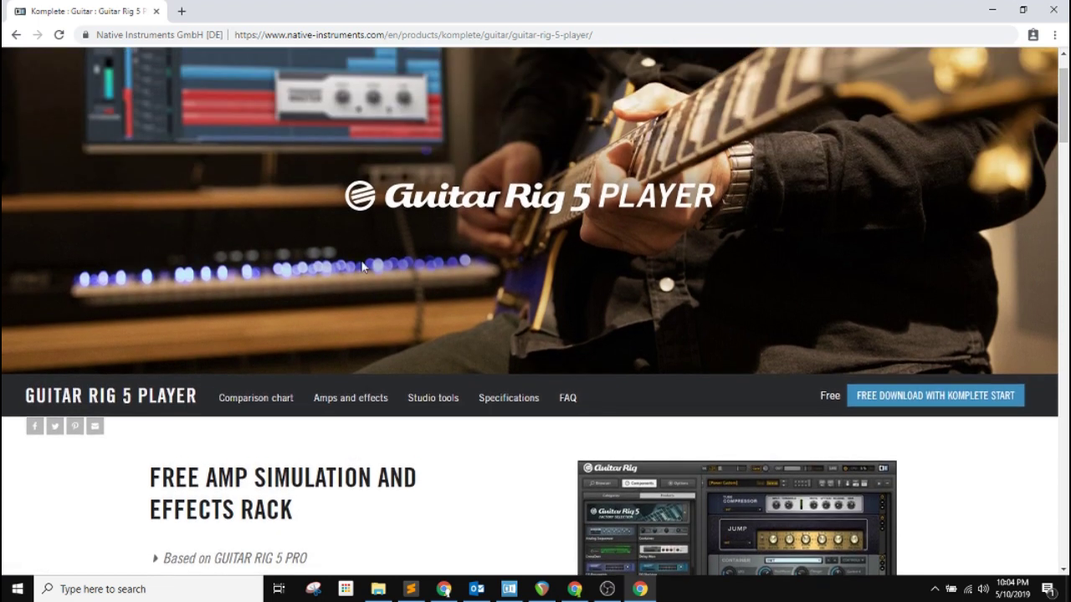
Open the free Komplete Start download page and scroll through its install guide.
left_click(885, 398)
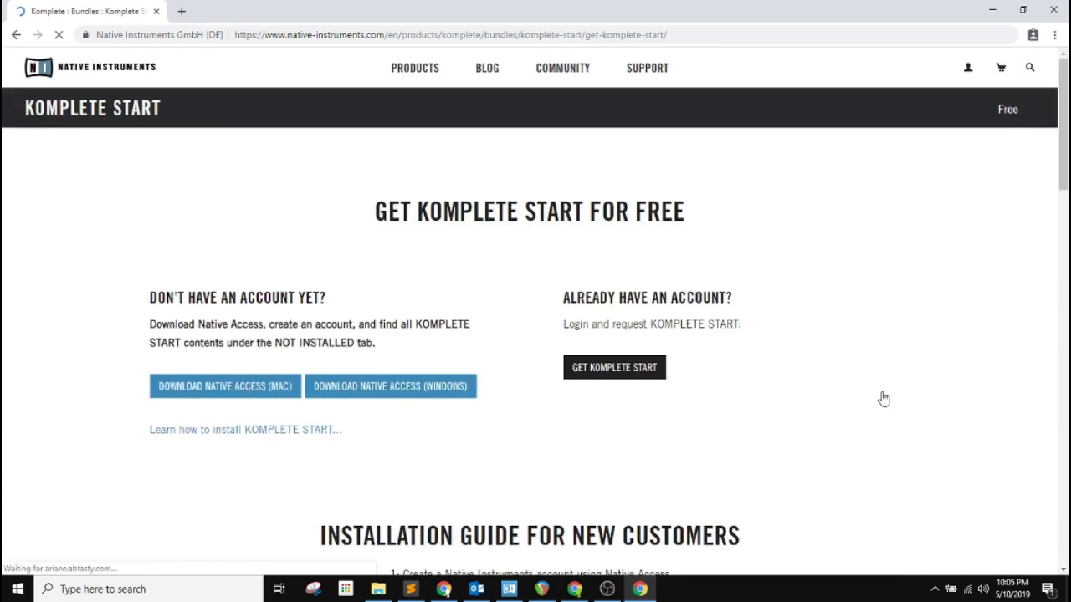
scroll(374, 273, "down", 2)
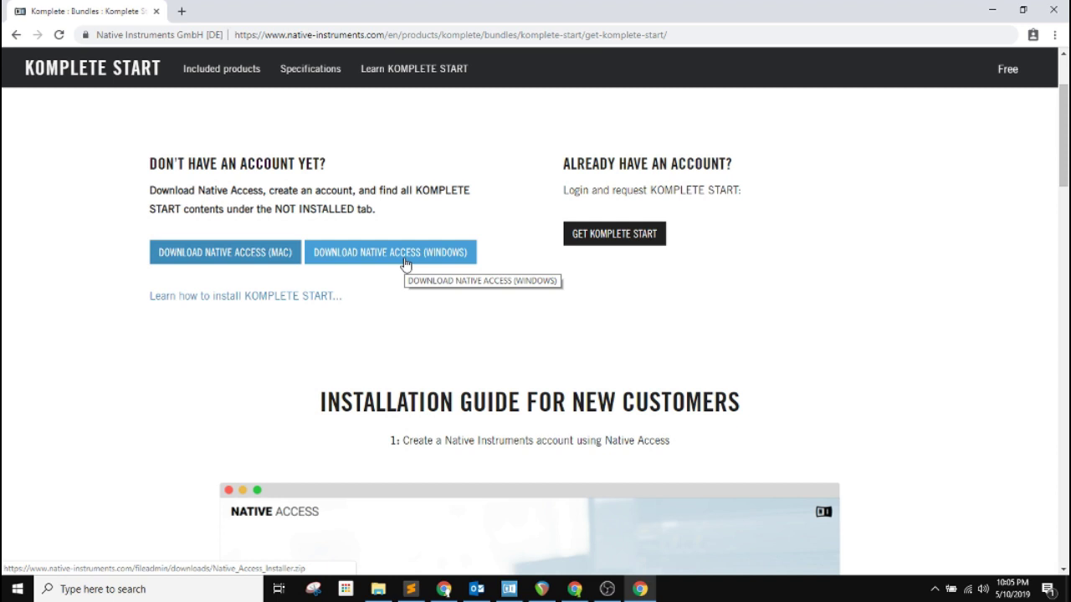
scroll(405, 265, "down", 2)
scroll(405, 265, "down", 2)
scroll(451, 293, "down", 2)
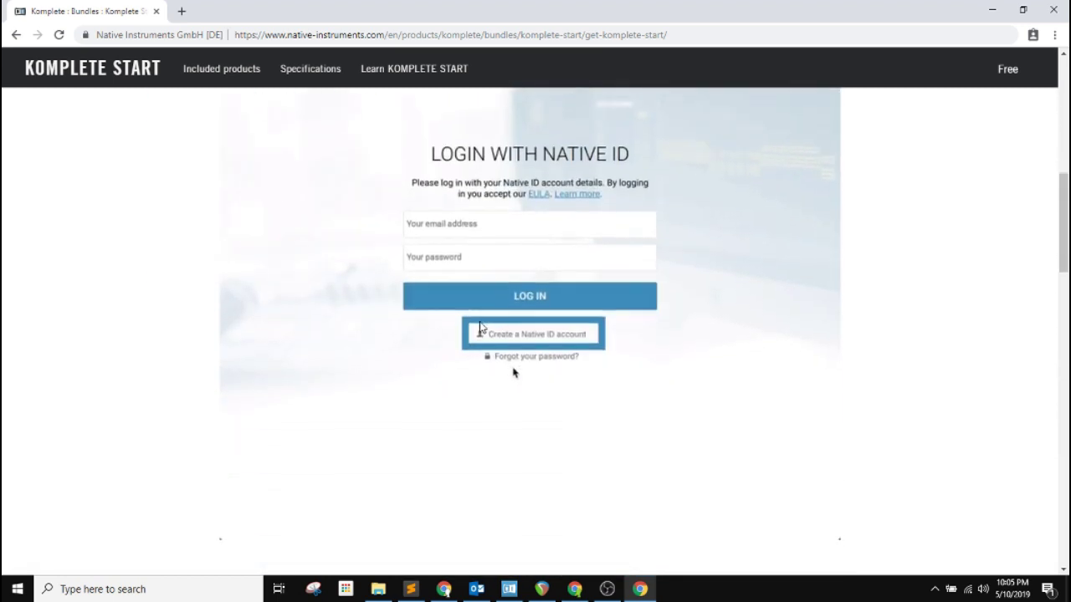
scroll(474, 313, "down", 2)
scroll(475, 312, "down", 2)
scroll(474, 313, "down", 2)
scroll(474, 313, "down", 1)
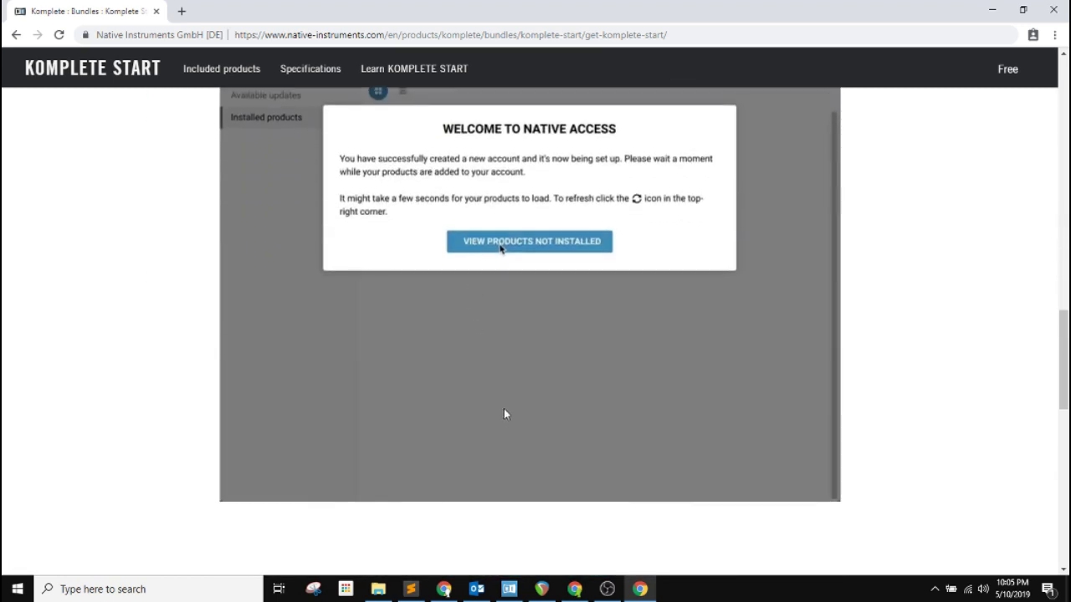
scroll(577, 343, "up", 4)
In Native Access, switch products to list view and back to grid to check Guitar Rig 5.
left_click(508, 588)
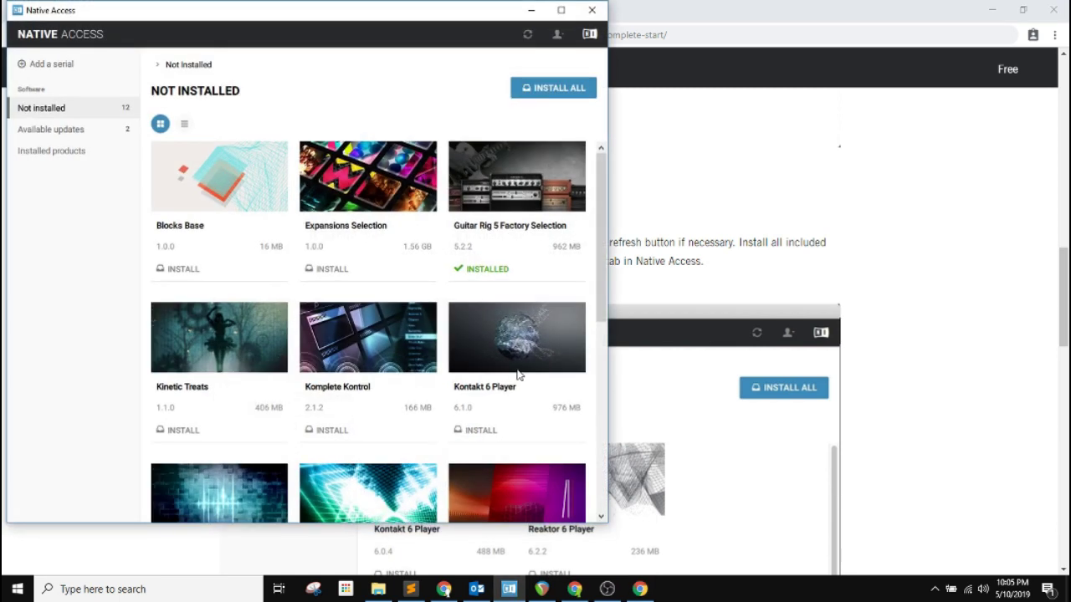
left_click(185, 124)
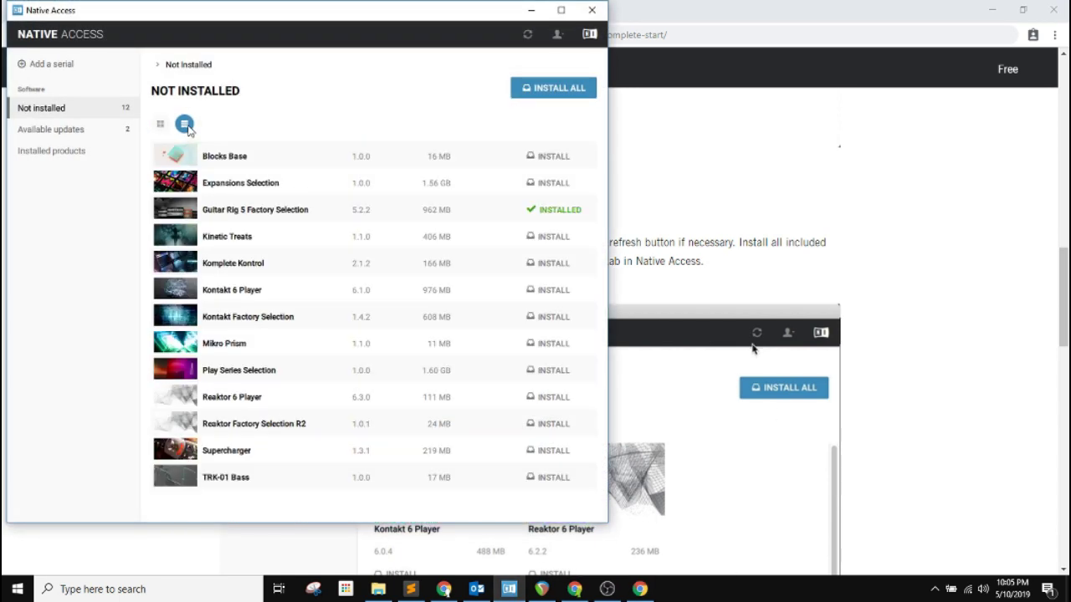
mouse_move(255, 210)
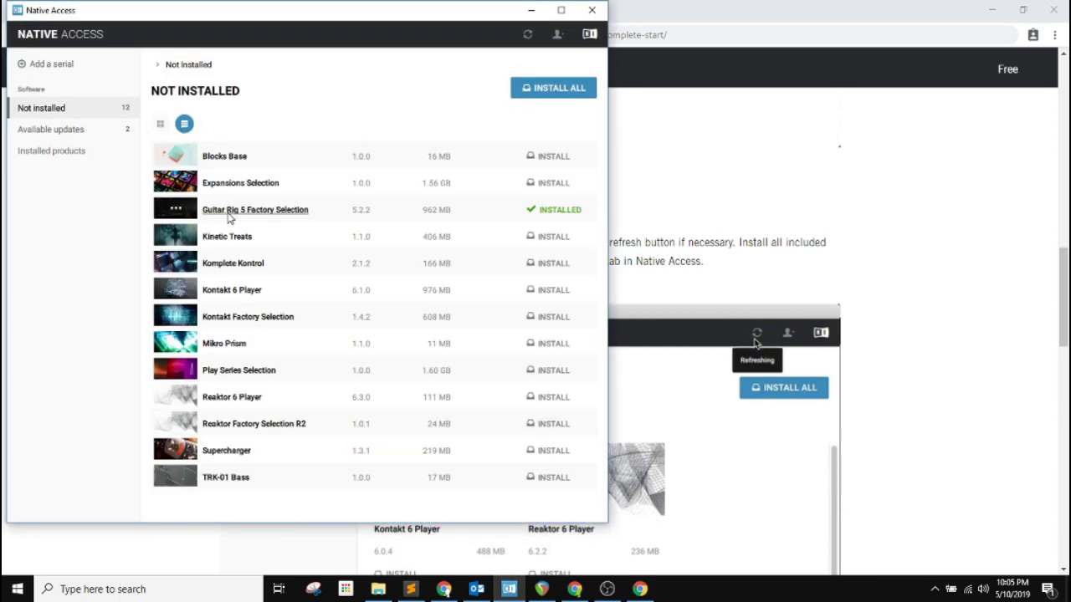
left_click(161, 125)
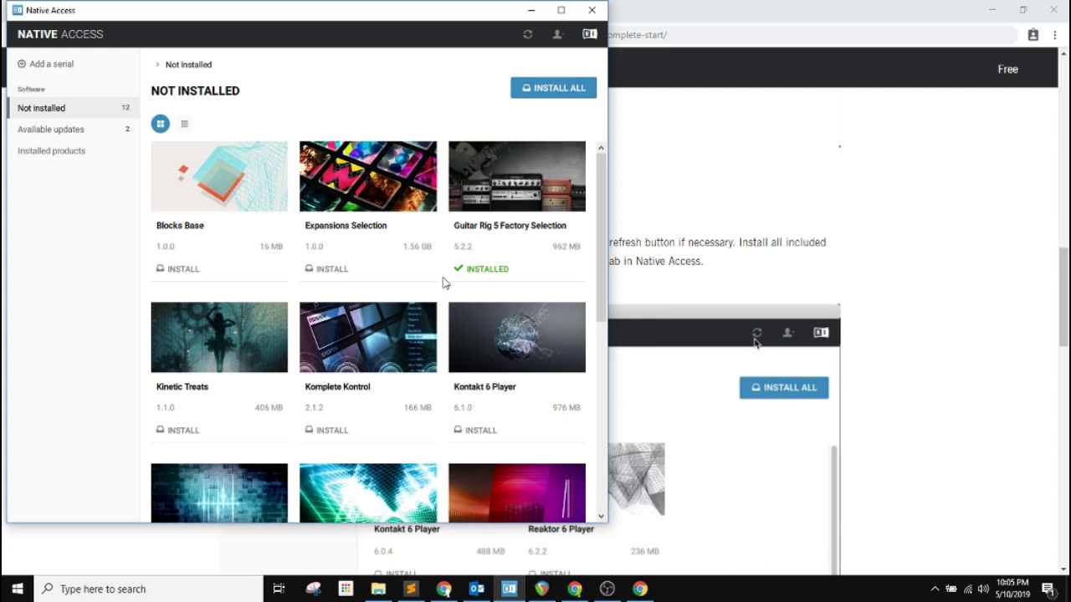
Search Windows for 'guitar', then switch back to the REAPER project.
left_click(139, 591)
type("guitar")
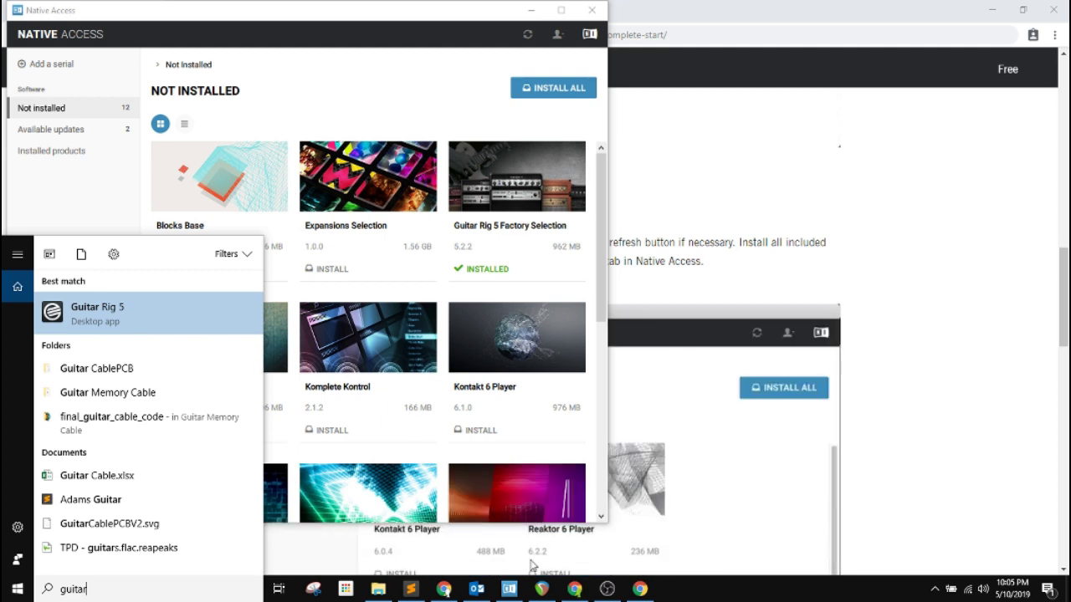
left_click(543, 590)
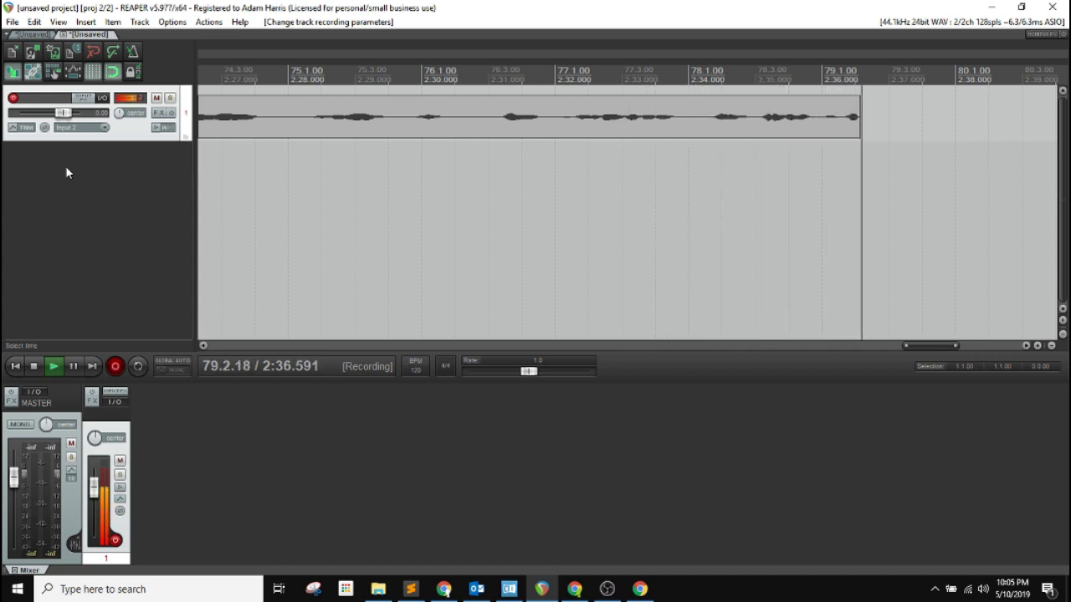
Open Preferences at Plug-ins > VST and scroll through the category list.
left_click(171, 23)
left_click(213, 520)
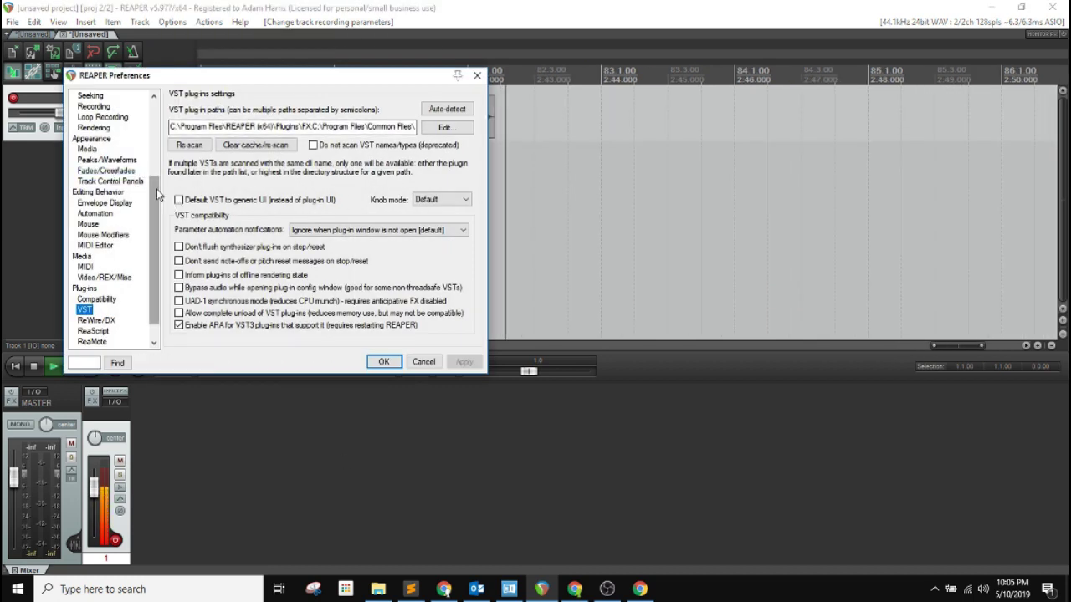
scroll(150, 148, "up", 2)
scroll(150, 147, "up", 1)
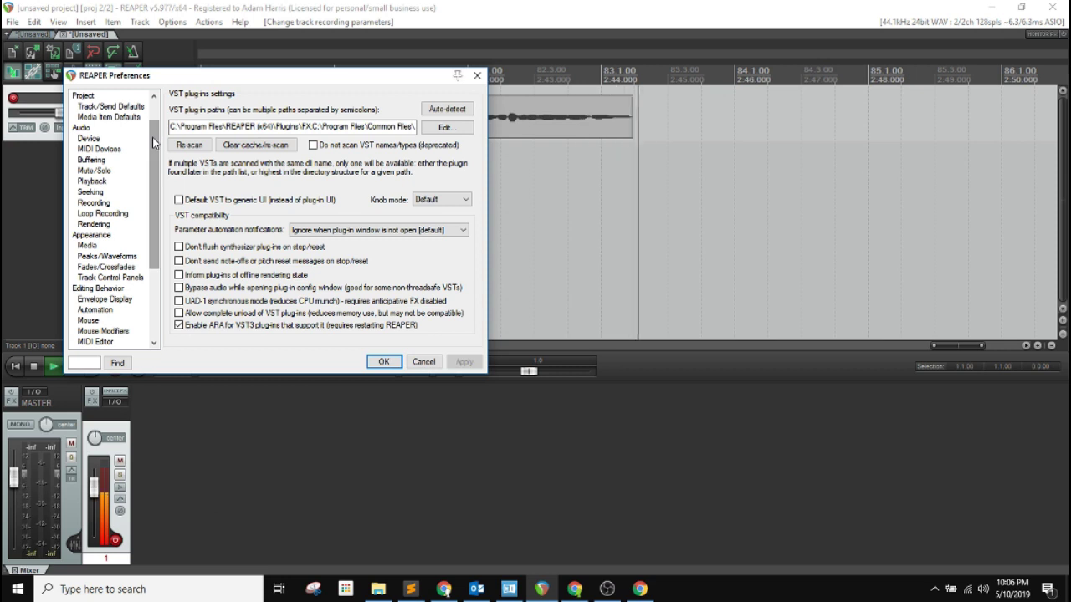
scroll(133, 141, "down", 3)
scroll(92, 293, "down", 1)
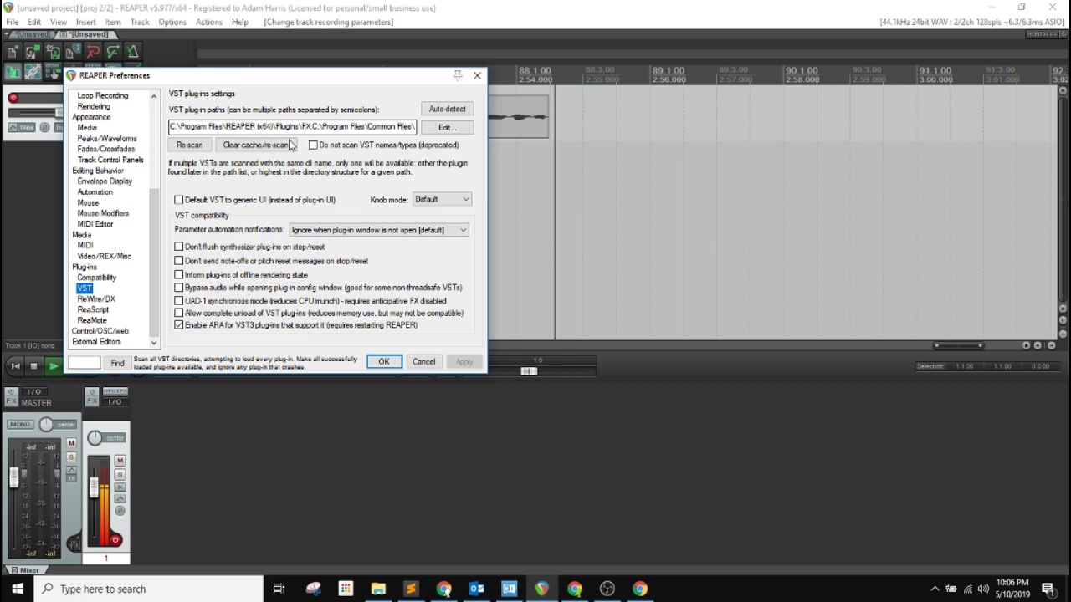
Search Windows for 'guitar' and open the Guitar Rig 5 shortcut's file location.
left_click(174, 588)
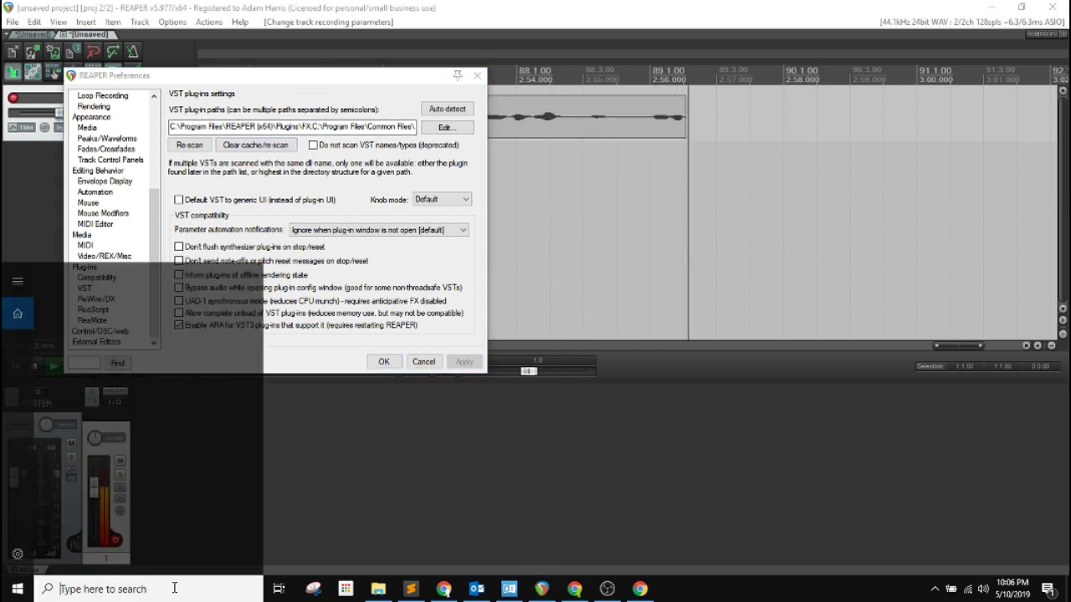
type("guitar")
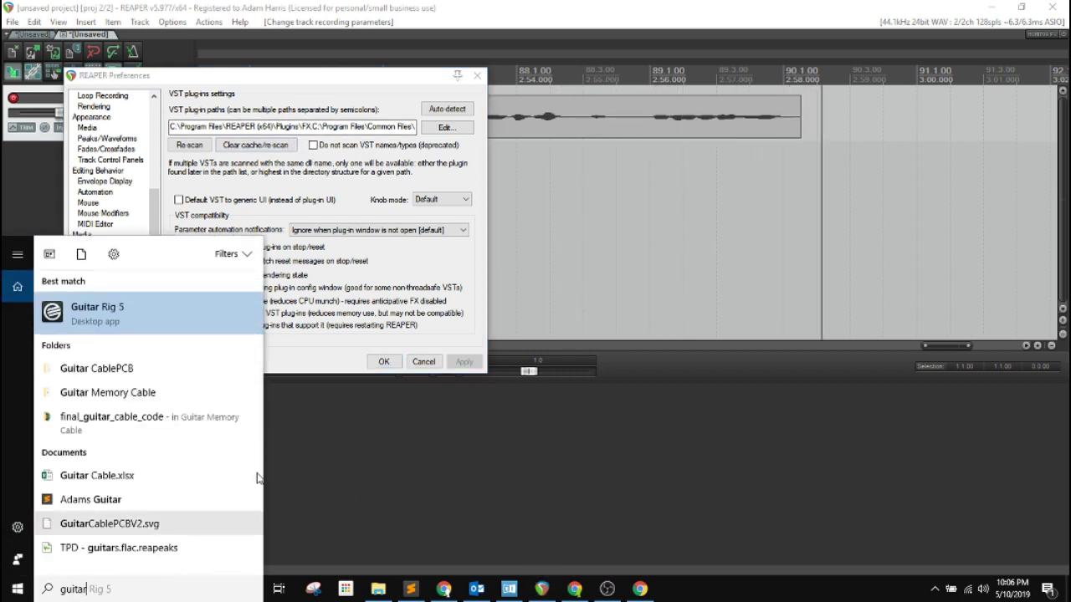
right_click(99, 322)
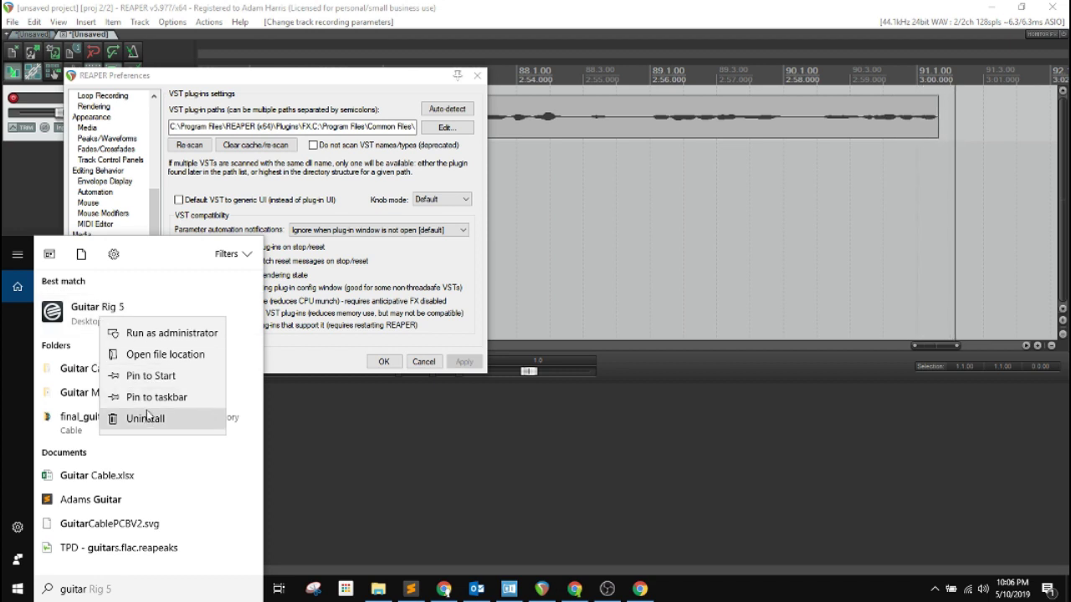
left_click(146, 355)
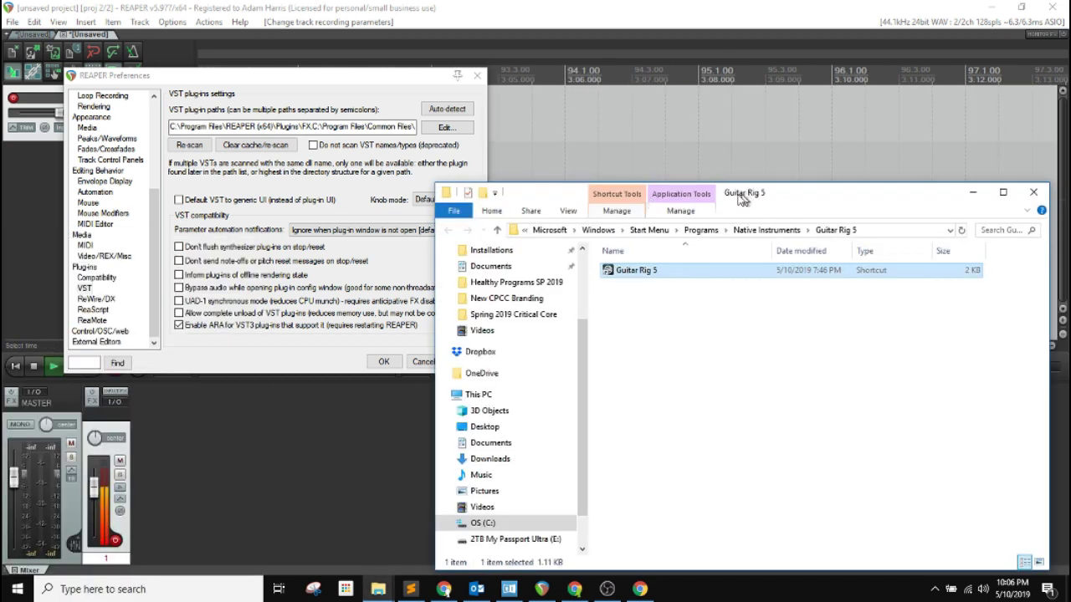
left_click_drag(741, 197, 603, 202)
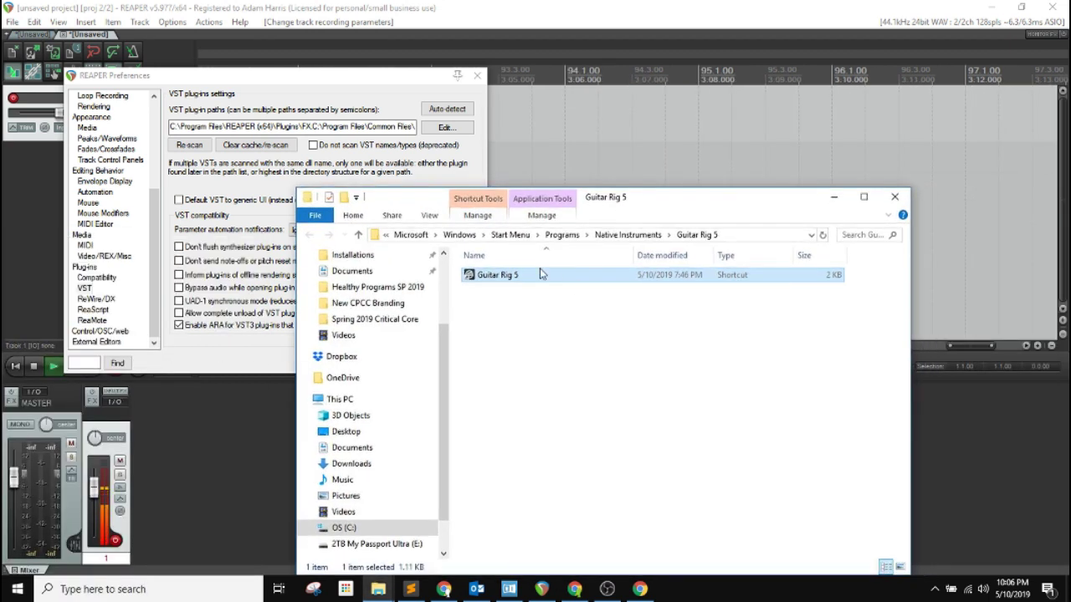
double_click(539, 281)
Read the Guitar Rig 5 shortcut's Target path in Properties, then close Properties.
right_click(539, 276)
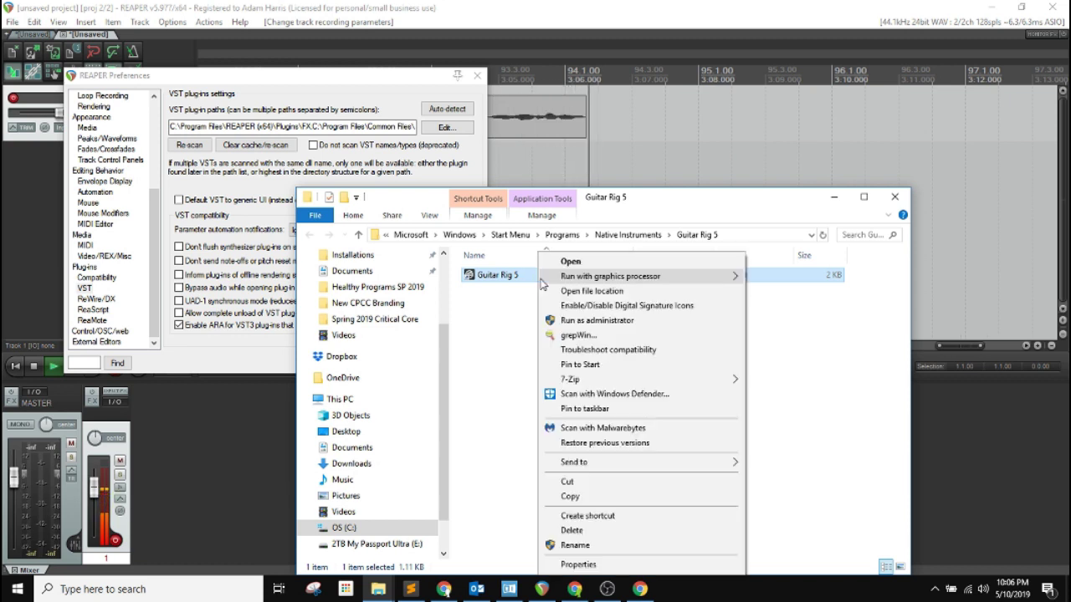
left_click(595, 565)
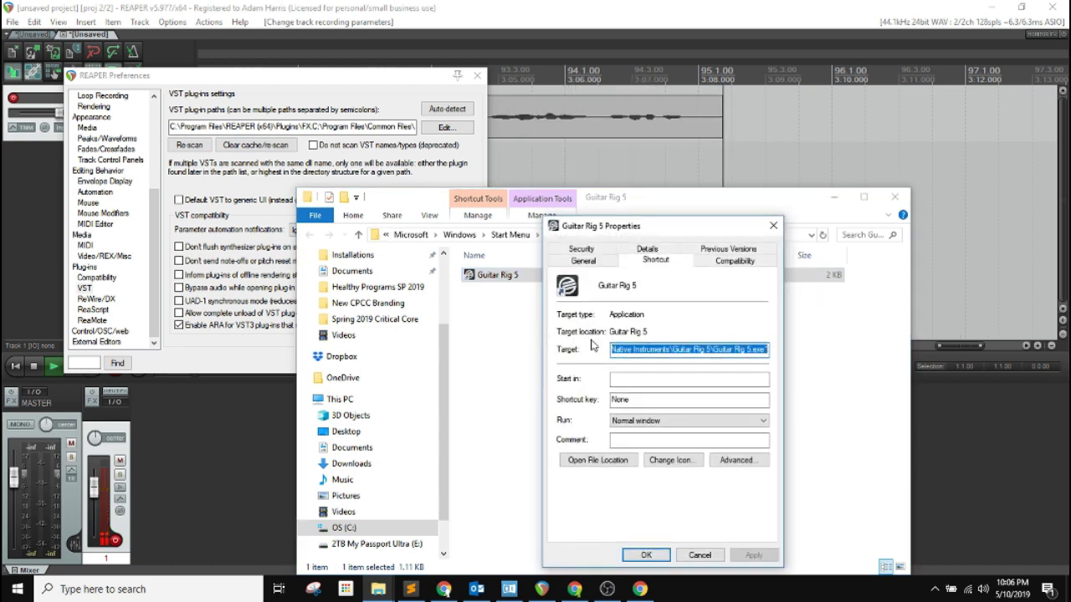
left_click(682, 351)
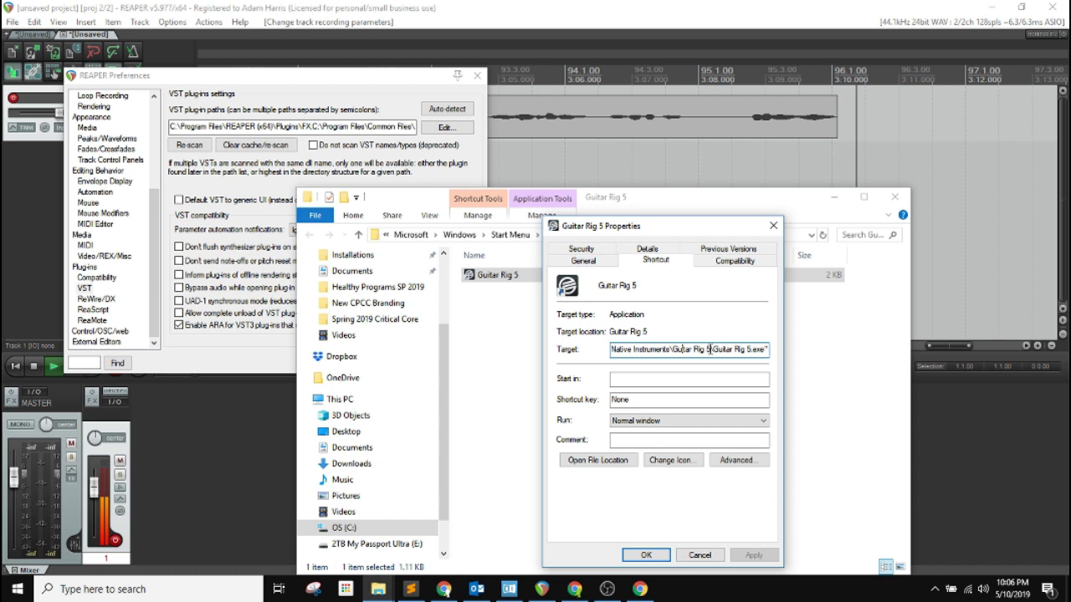
left_click_drag(710, 350, 610, 349)
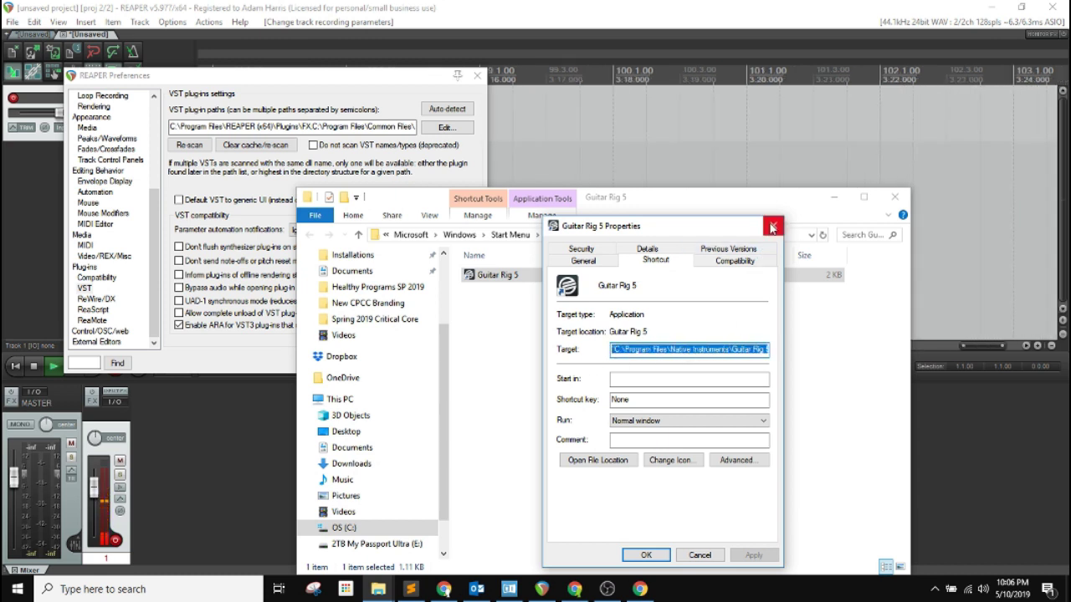
left_click(772, 227)
Close File Explorer and browse to Program Files > Native Instruments > VSTPlugins 64 bit as a VST path.
left_click(894, 197)
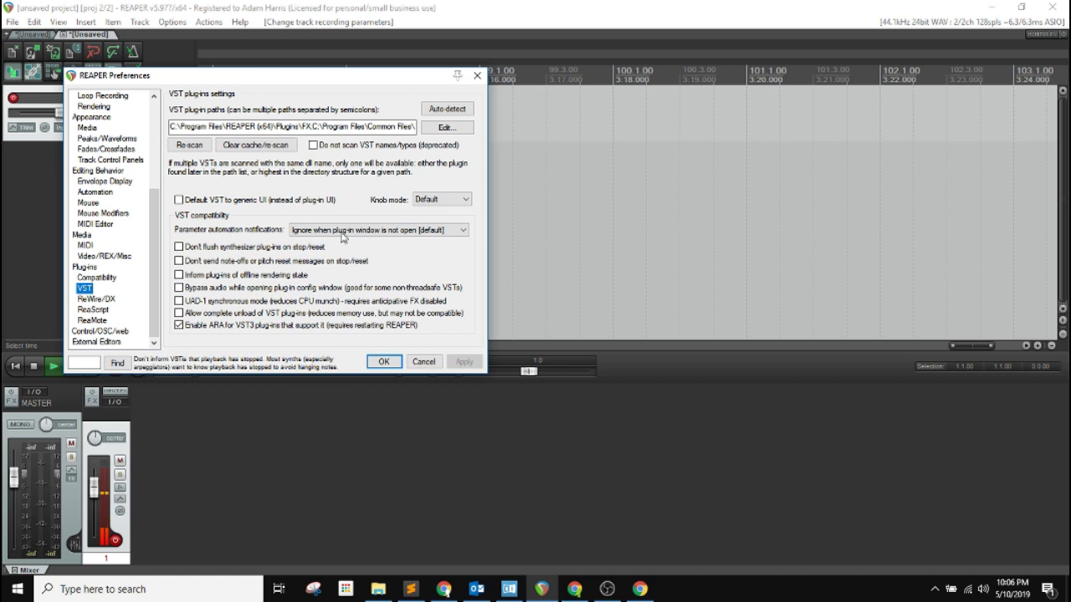
left_click(450, 127)
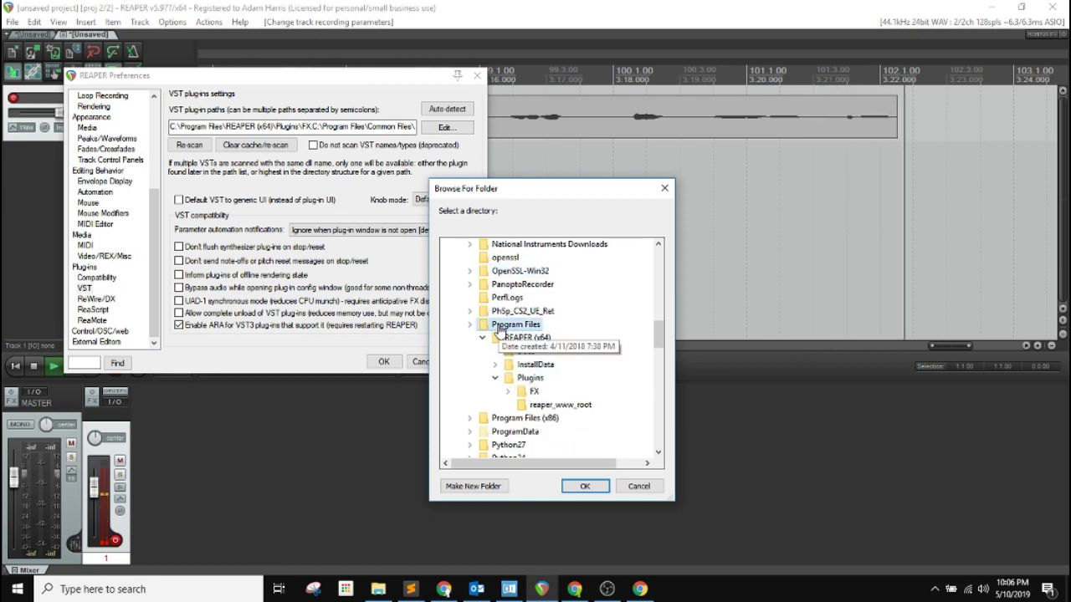
left_click(471, 326)
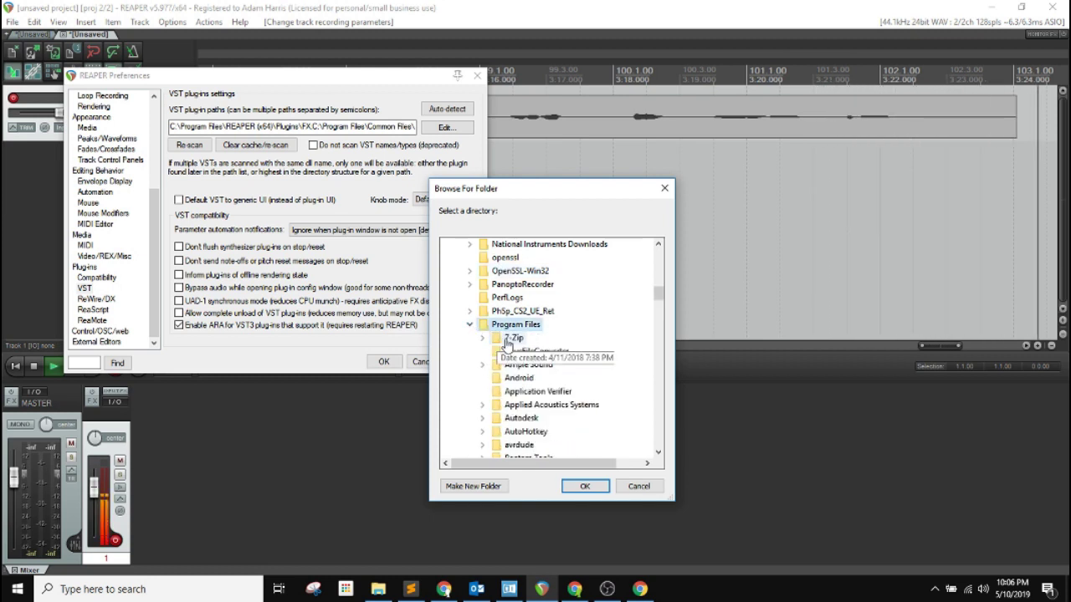
scroll(502, 352, "down", 1)
scroll(510, 355, "down", 5)
scroll(519, 360, "down", 7)
scroll(519, 360, "down", 3)
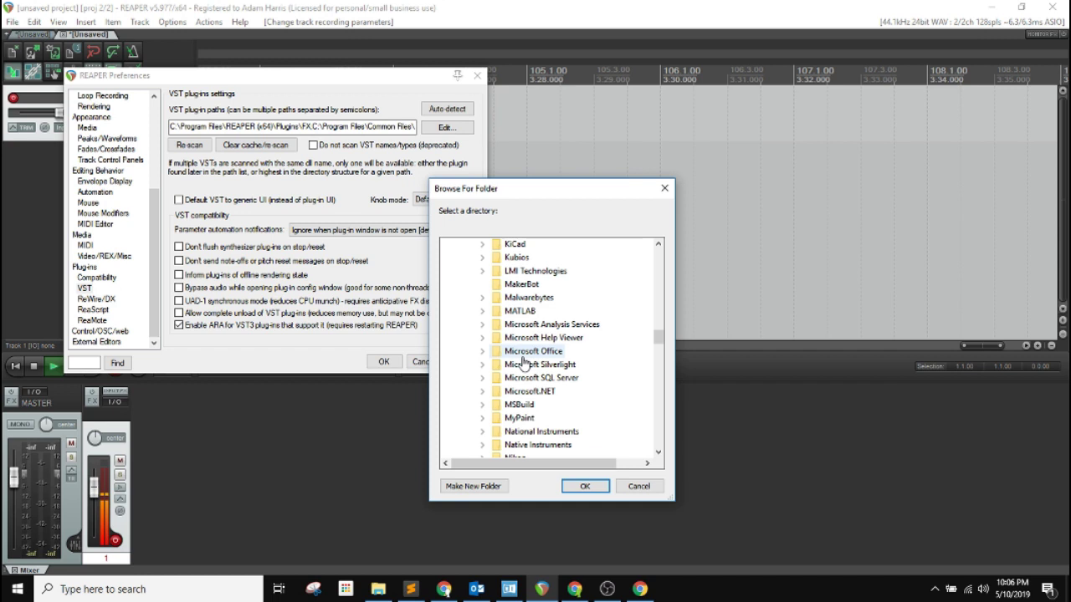
scroll(512, 366, "down", 2)
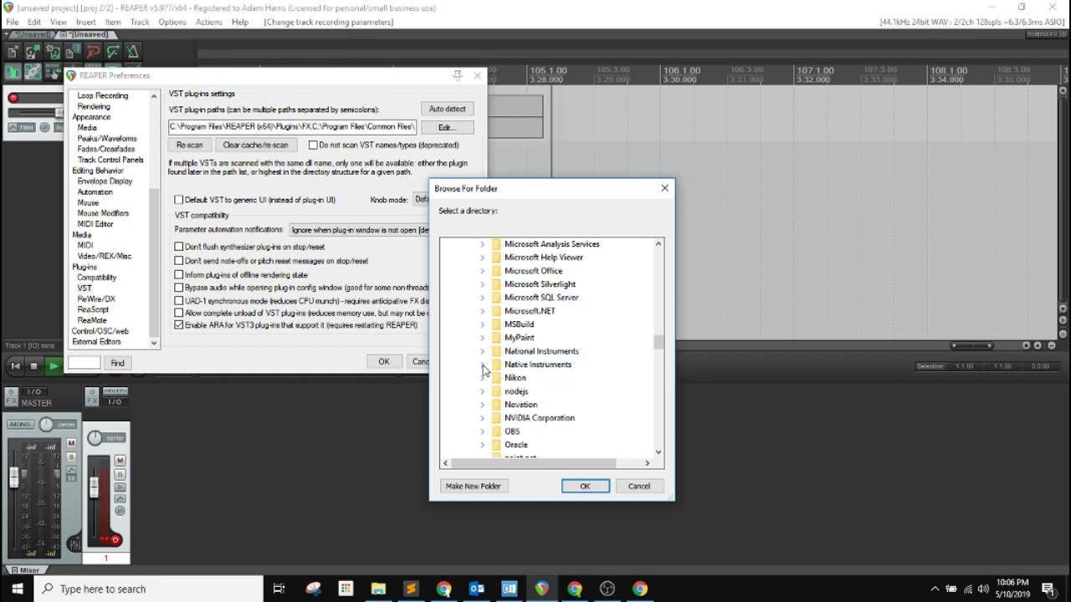
left_click(494, 366)
scroll(536, 368, "down", 2)
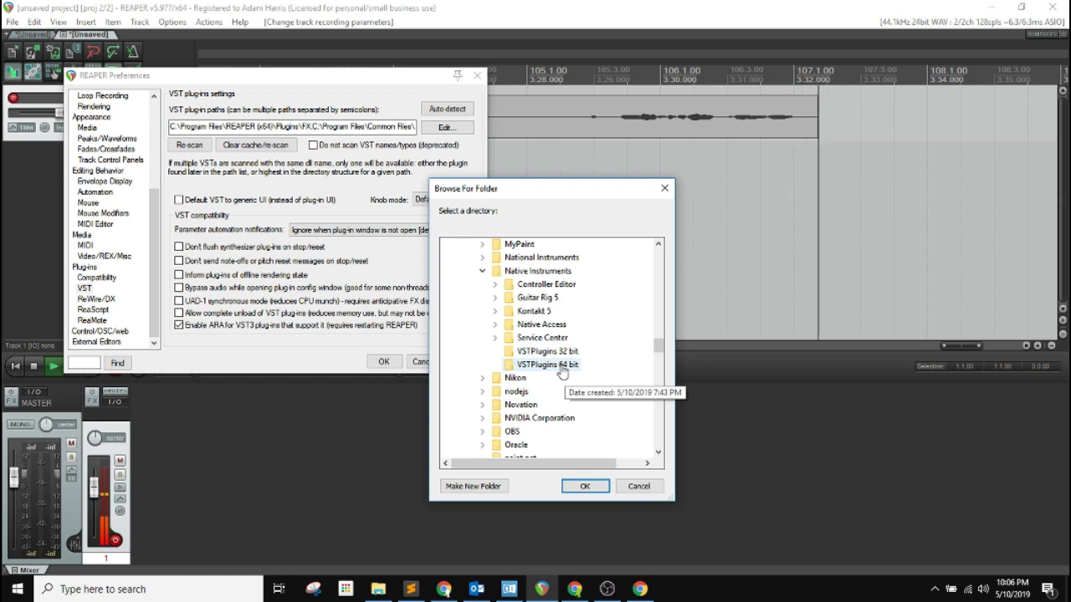
left_click(552, 365)
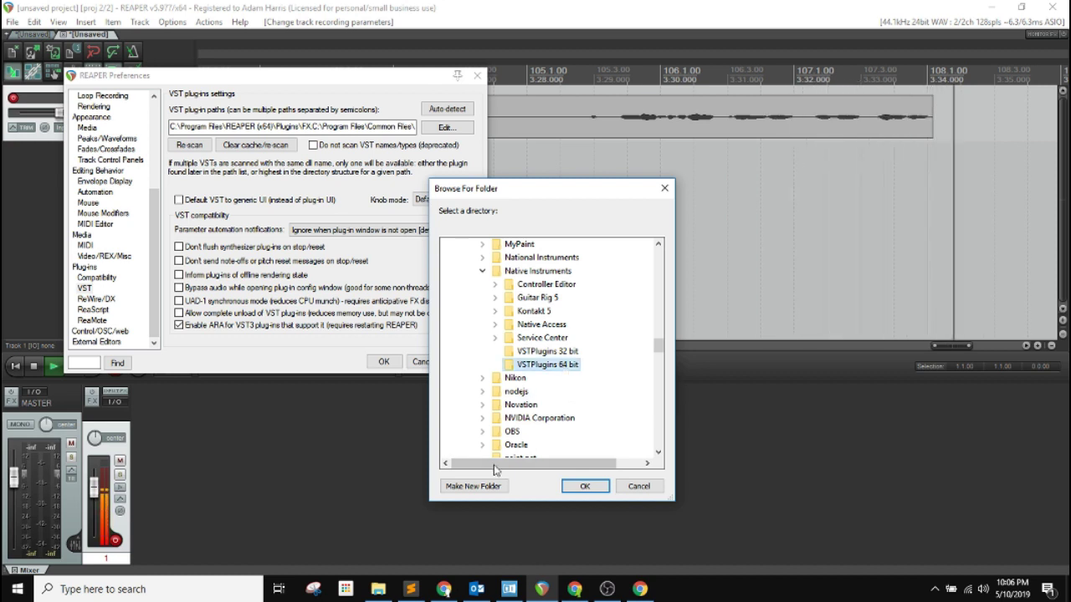
Confirm the VSTPlugins 64 bit folder, rescan VST plug-ins, and apply the preferences.
left_click(585, 486)
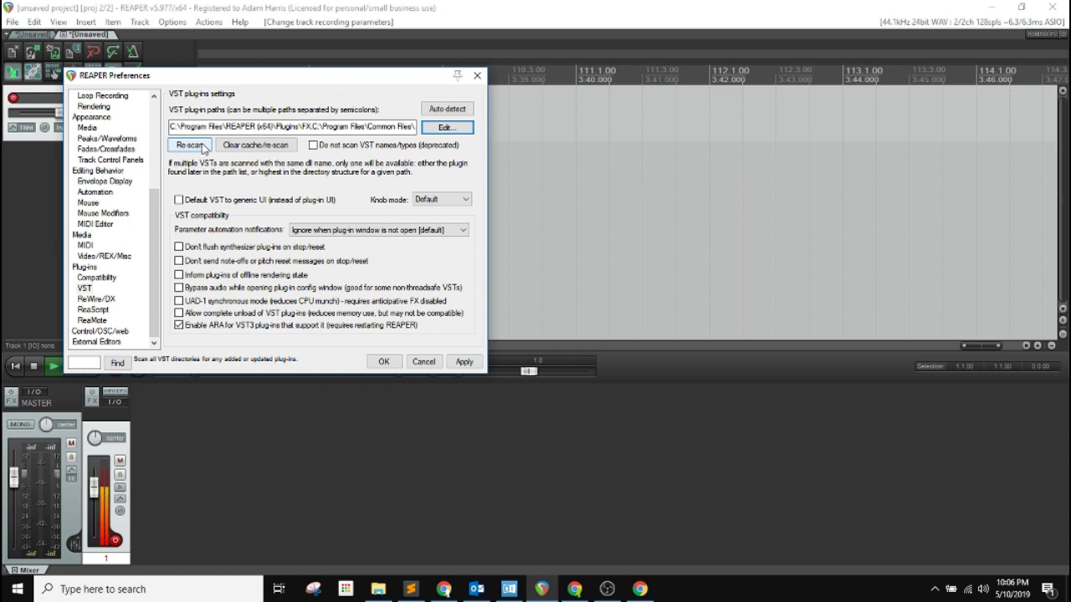
left_click(201, 147)
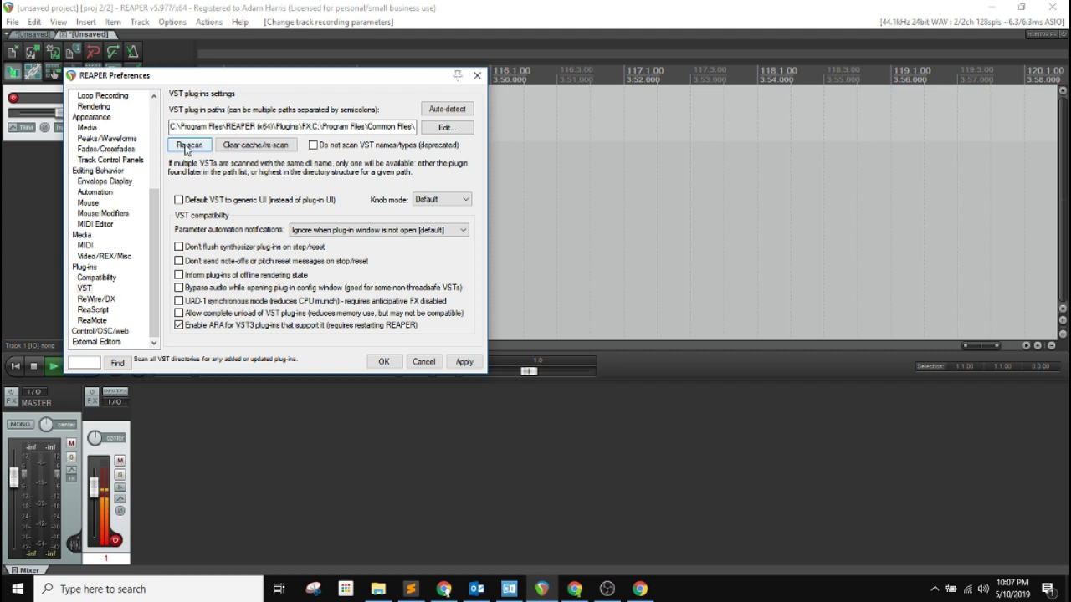
left_click(188, 146)
left_click(461, 363)
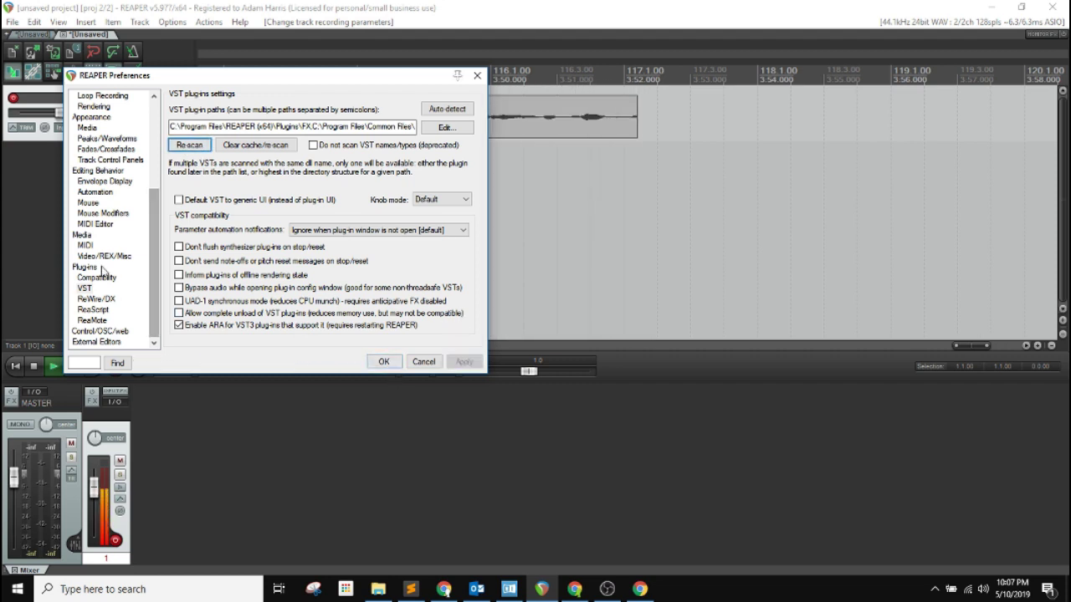
Open the Audio > Device settings, stop recording, and close Preferences.
left_click_drag(154, 249, 156, 160)
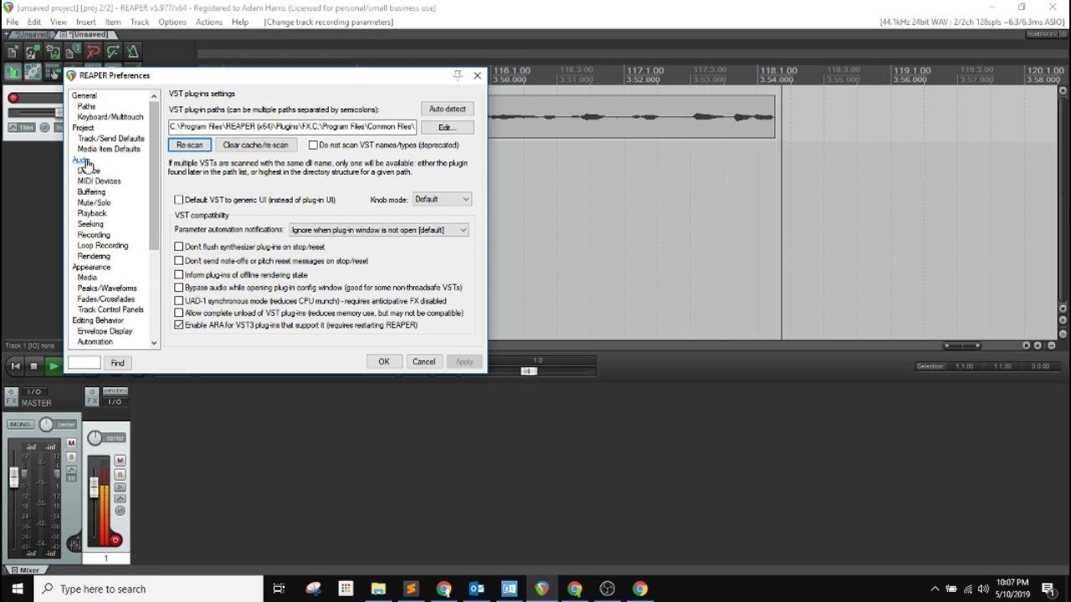
left_click(88, 171)
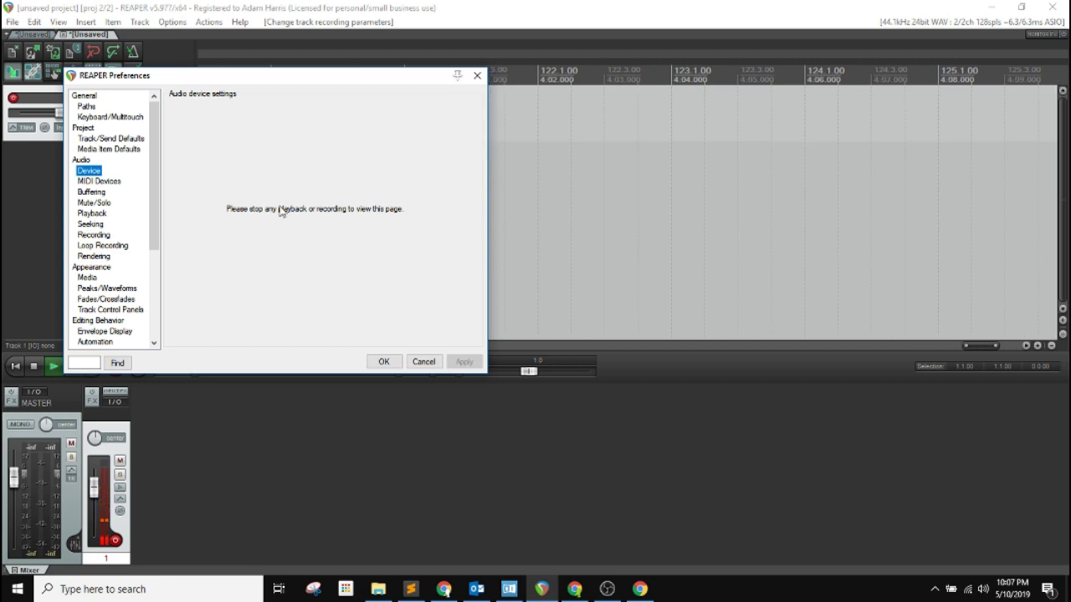
left_click_drag(258, 80, 362, 70)
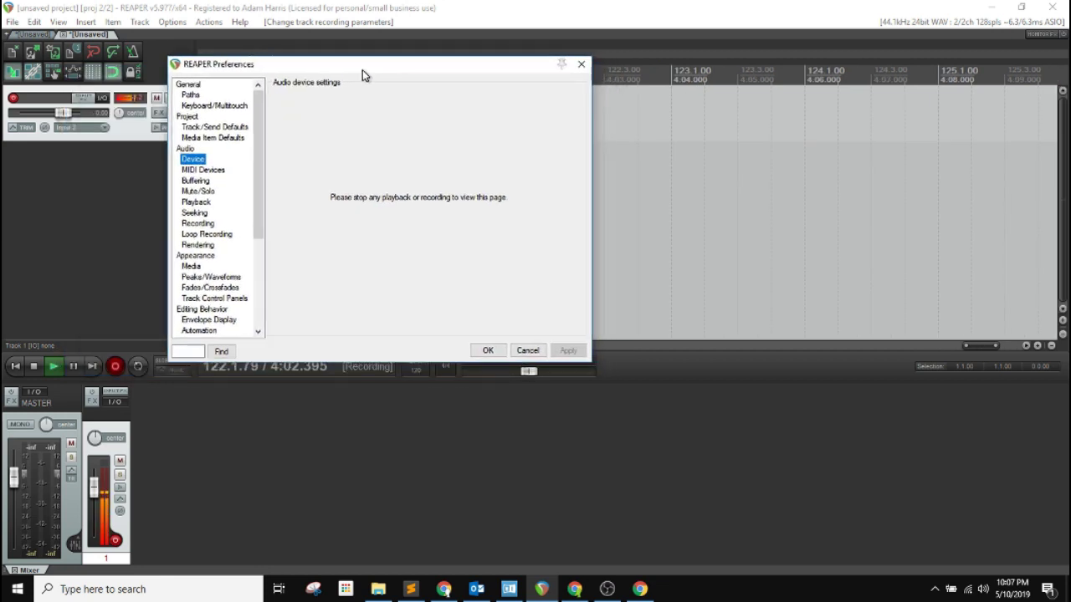
left_click(117, 368)
left_click(520, 350)
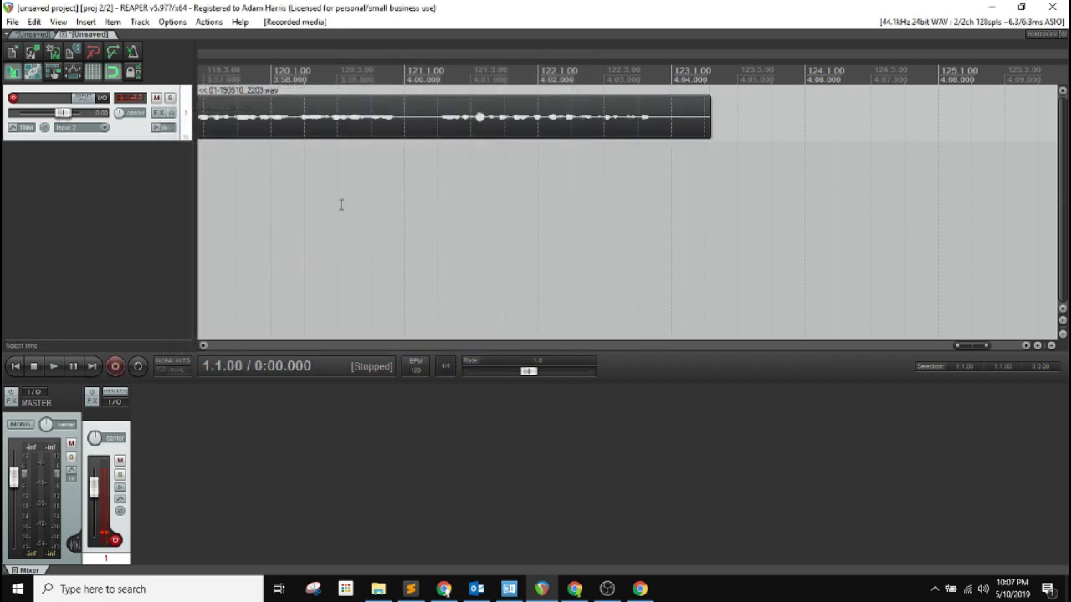
Reopen Preferences and confirm audio system ASIO with the Focusrite USB ASIO driver.
left_click(172, 21)
left_click(201, 519)
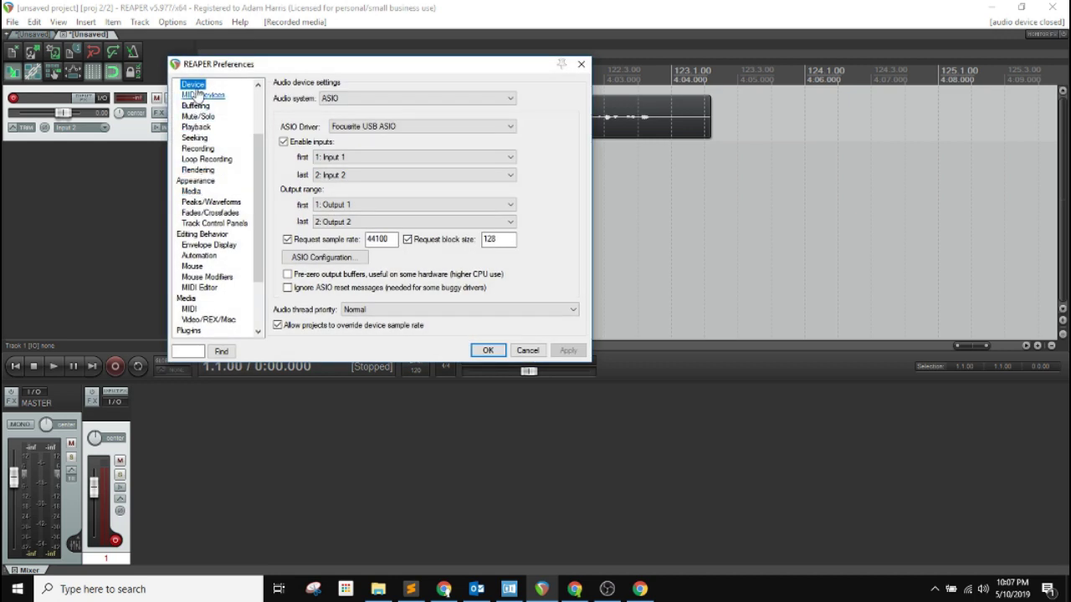
left_click(348, 98)
left_click(347, 97)
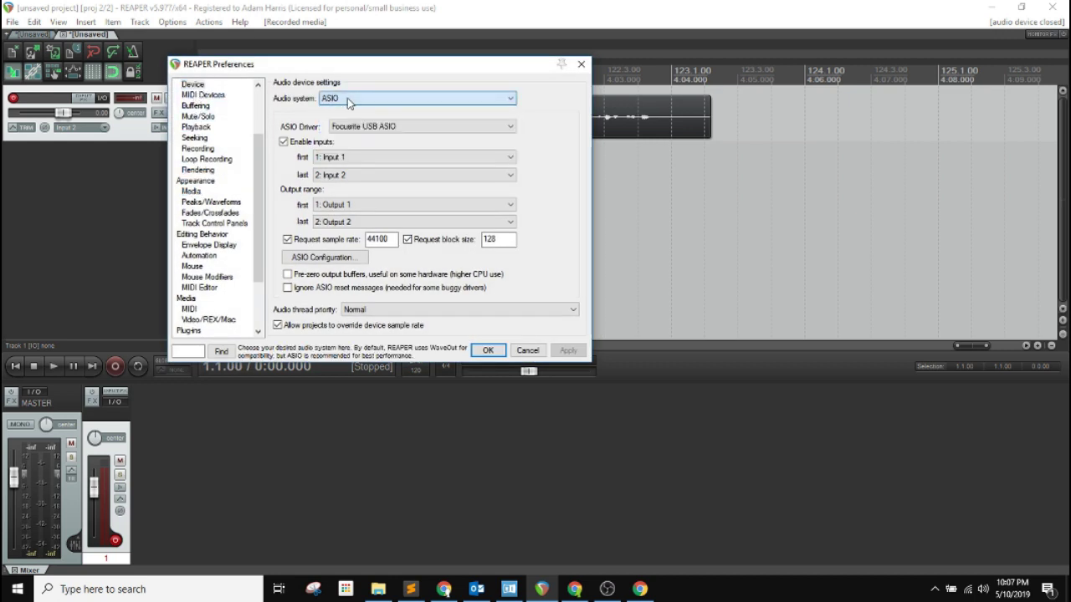
left_click(362, 131)
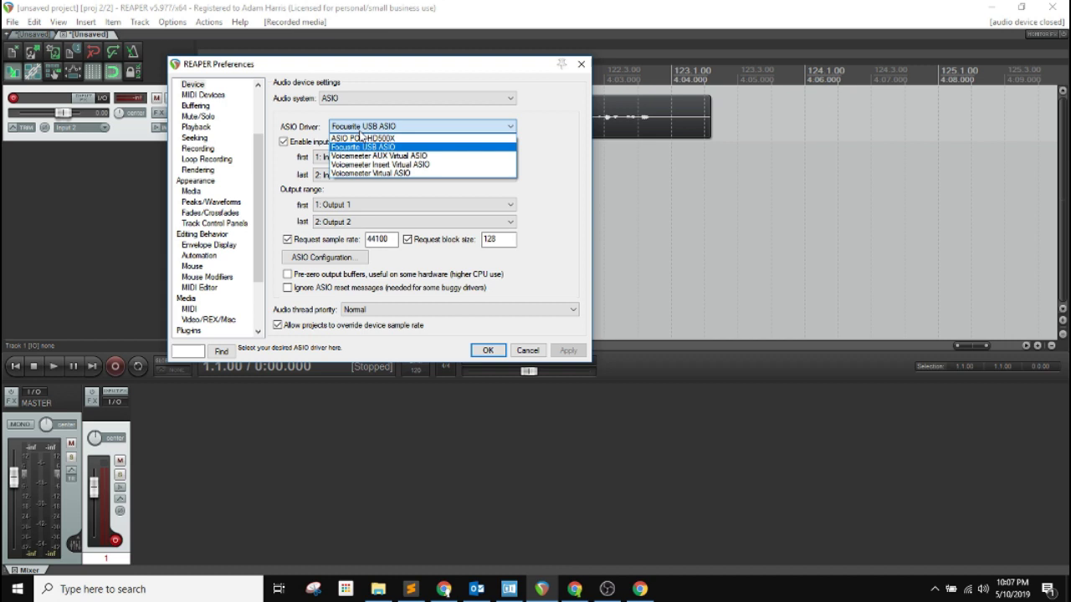
left_click(362, 136)
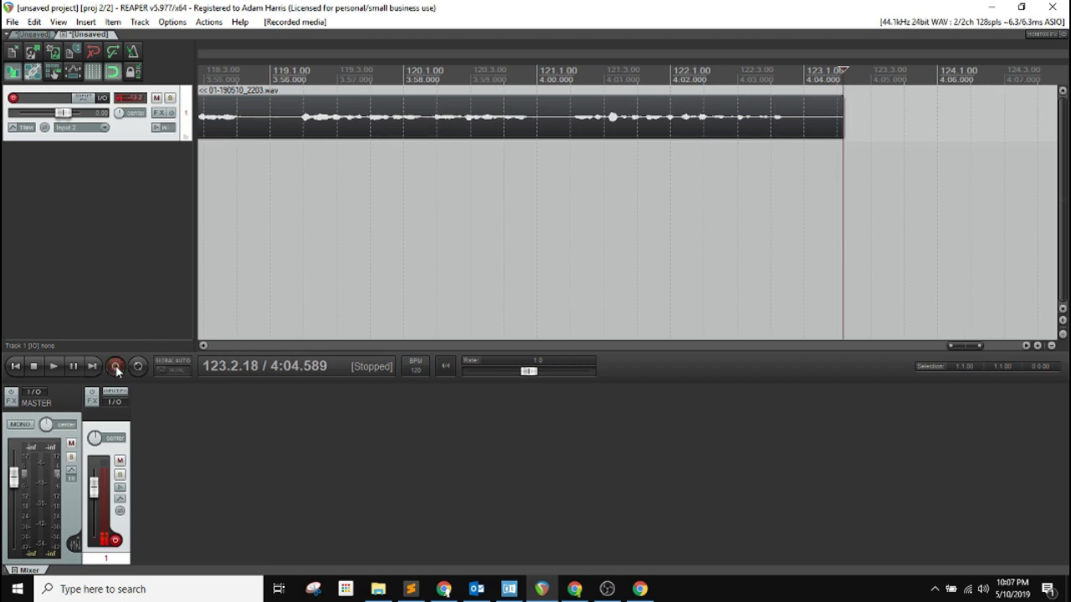
Resume recording and insert a new empty track below track 1.
left_click(116, 366)
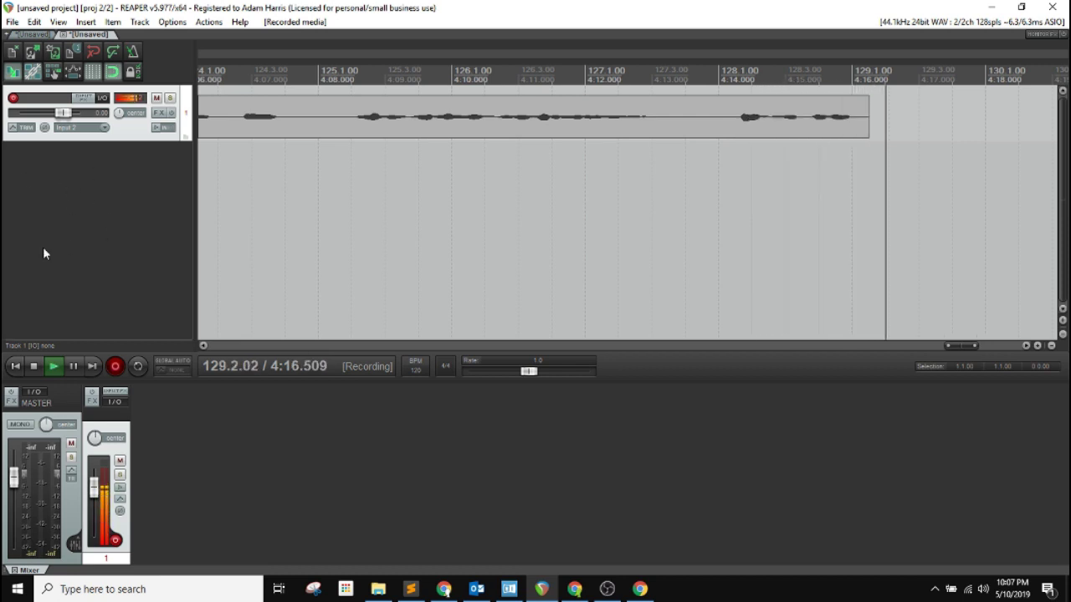
right_click(83, 189)
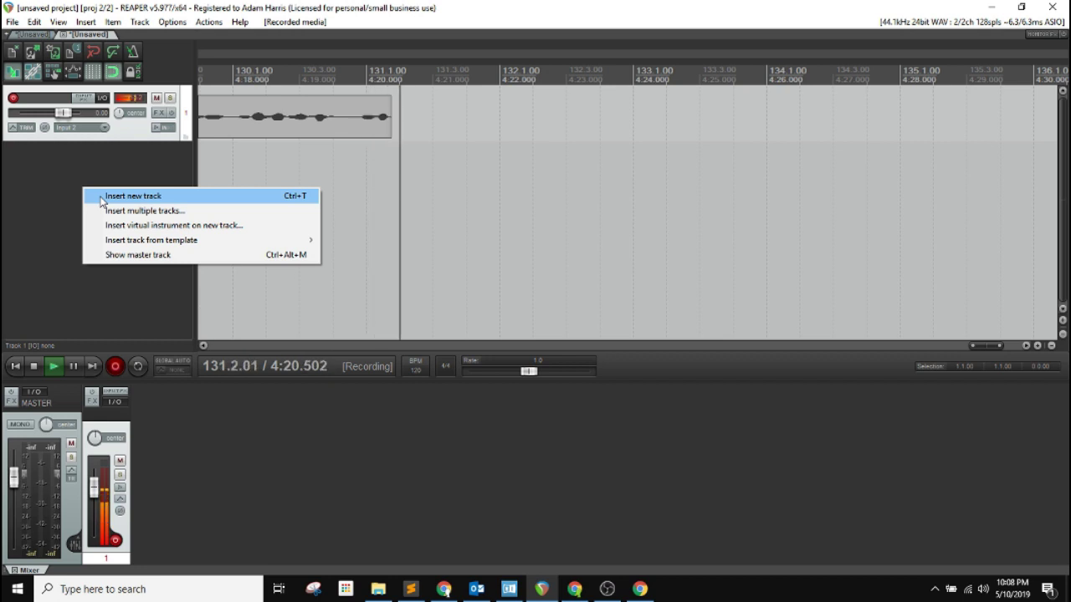
left_click(93, 196)
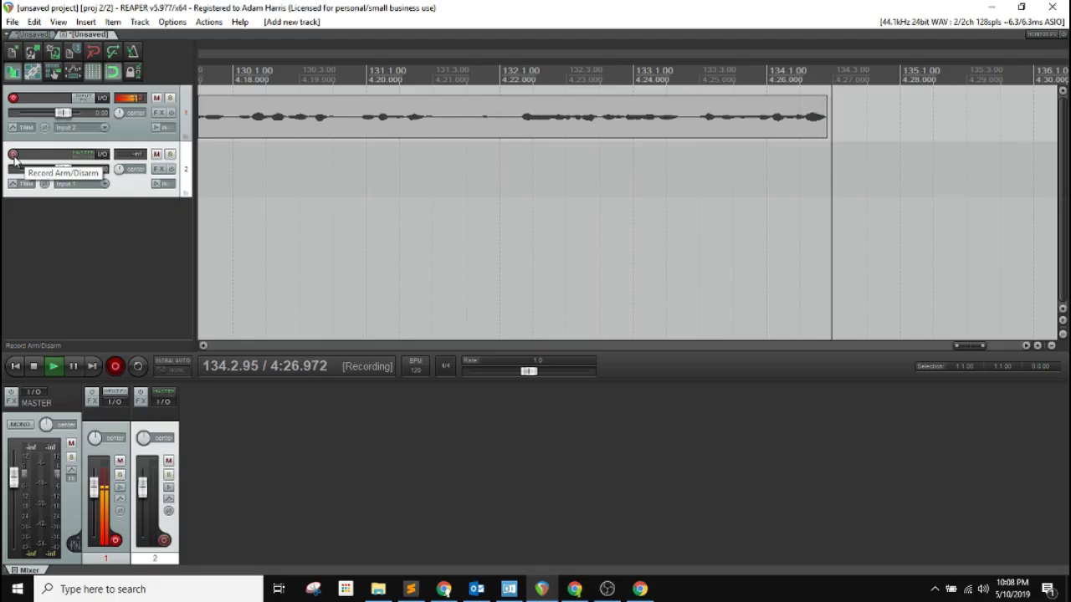
Record-arm Track 2 on Input 1 so it captures audio alongside Track 1.
left_click(12, 154)
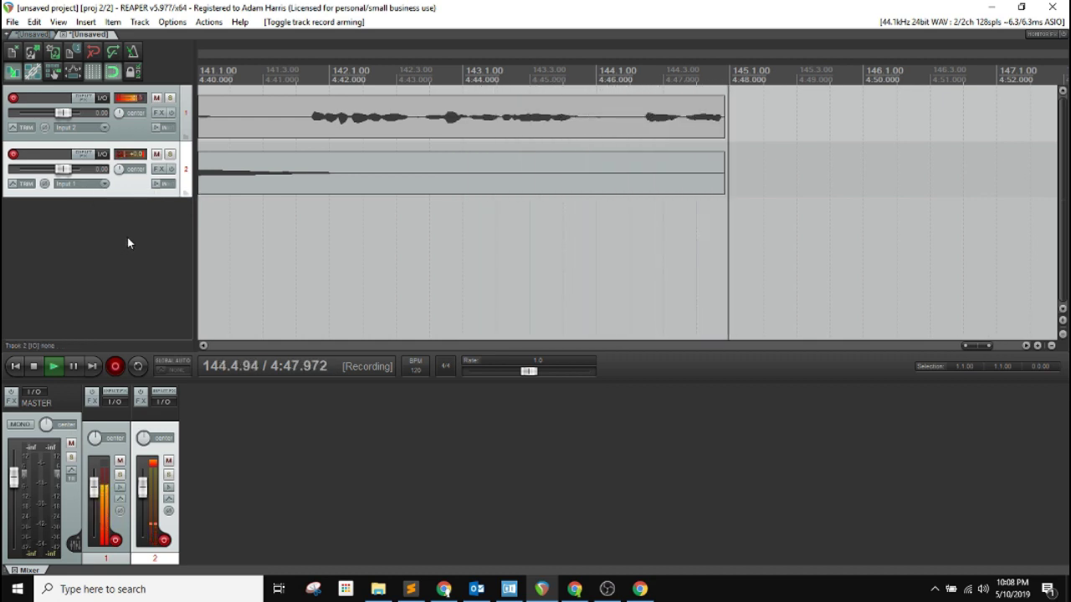
Filter Track 2's Add FX list by 'guitar' and load VST: Guitar Rig 5.
left_click(160, 170)
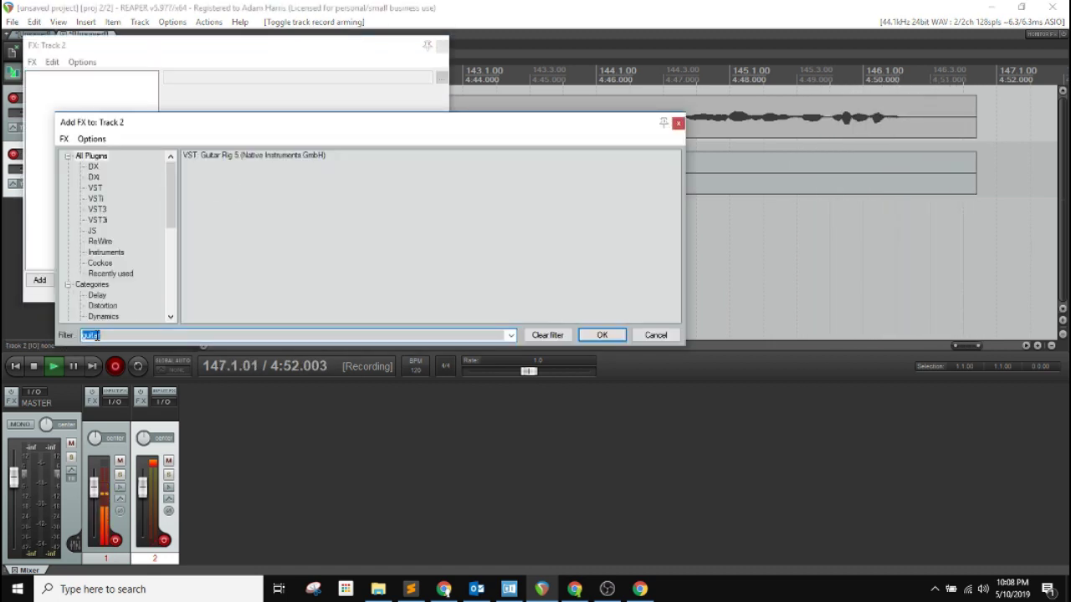
key("BackSpace")
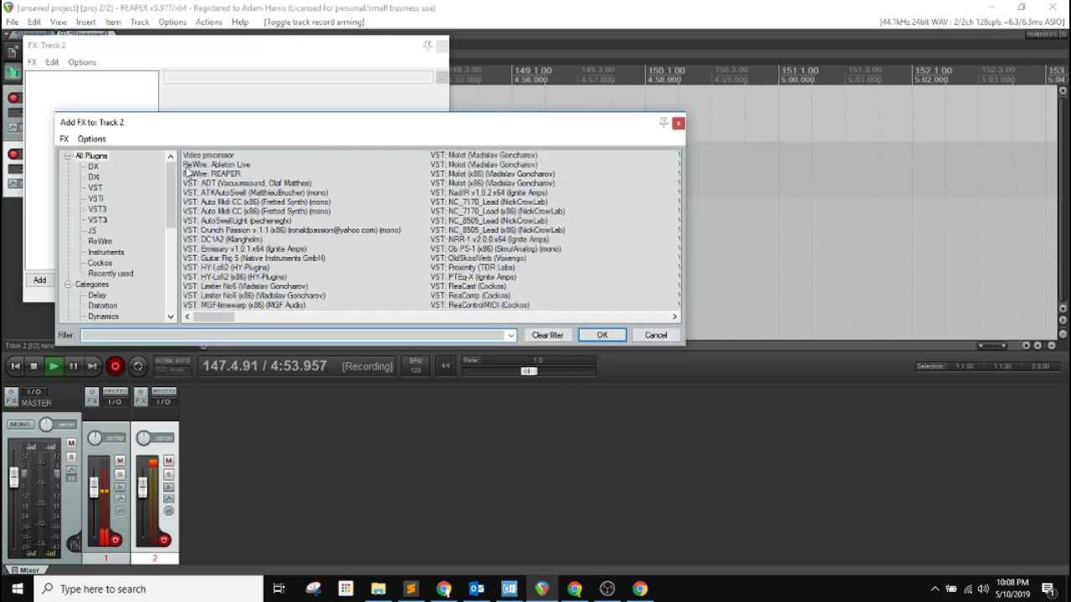
scroll(222, 317, "right", 3)
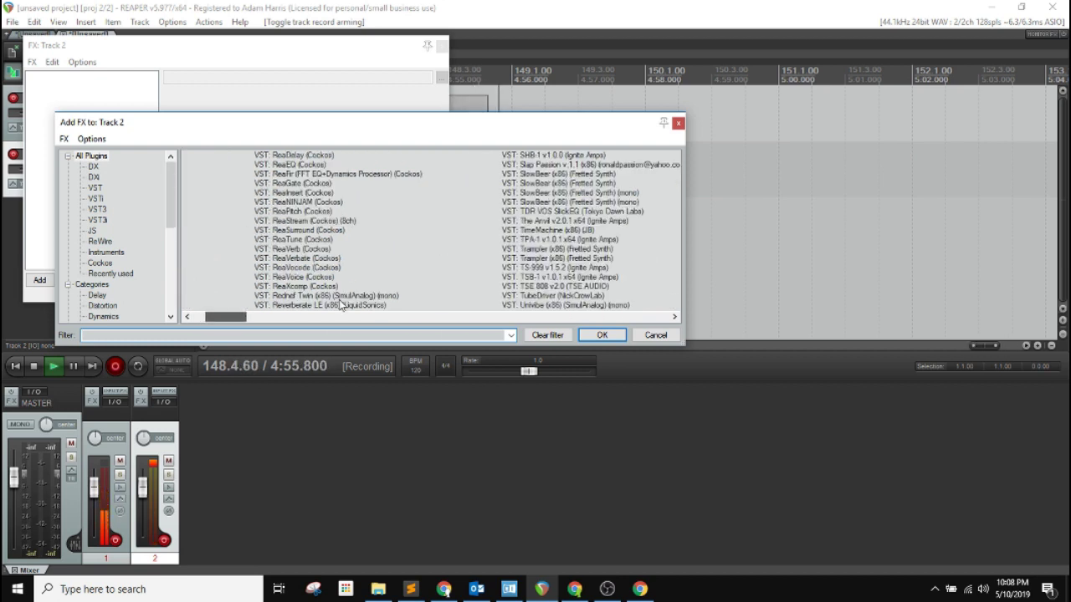
scroll(224, 319, "right", 3)
scroll(228, 322, "right", 3)
scroll(232, 327, "right", 3)
scroll(209, 325, "left", 5)
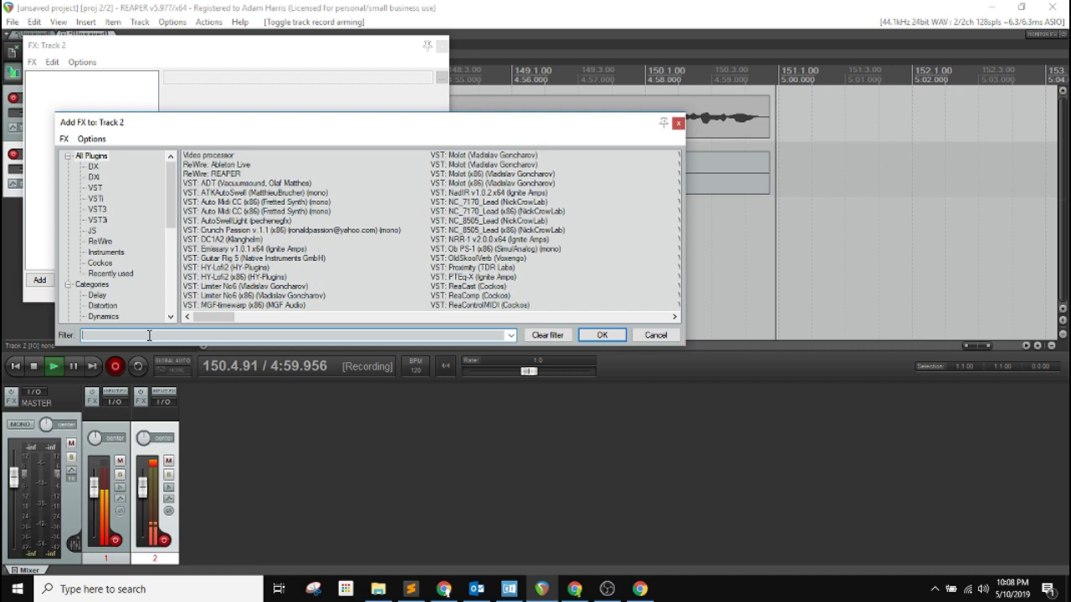
type("guitar")
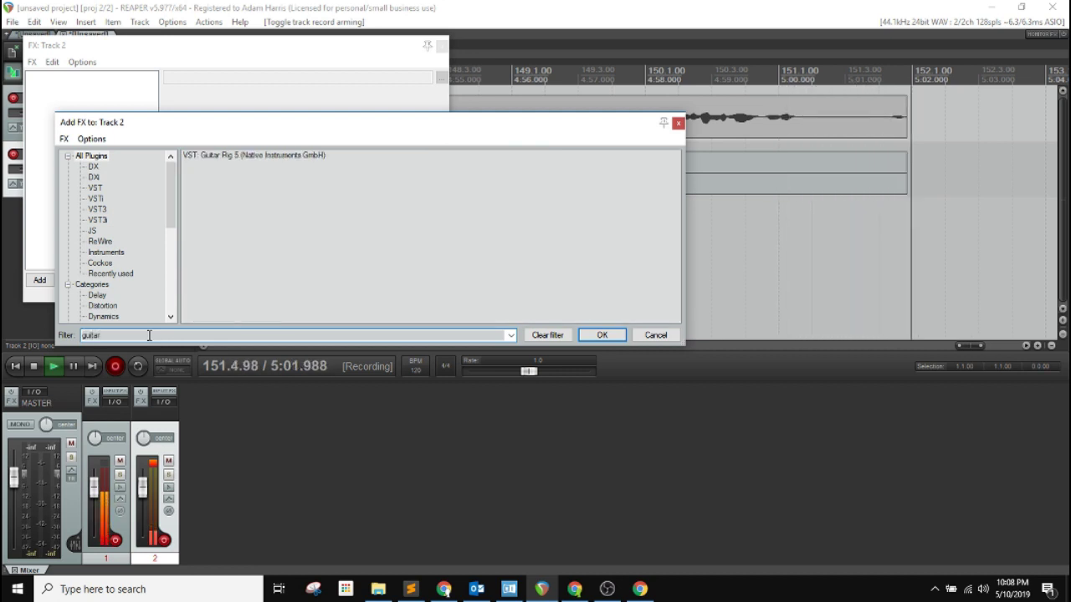
left_click(257, 159)
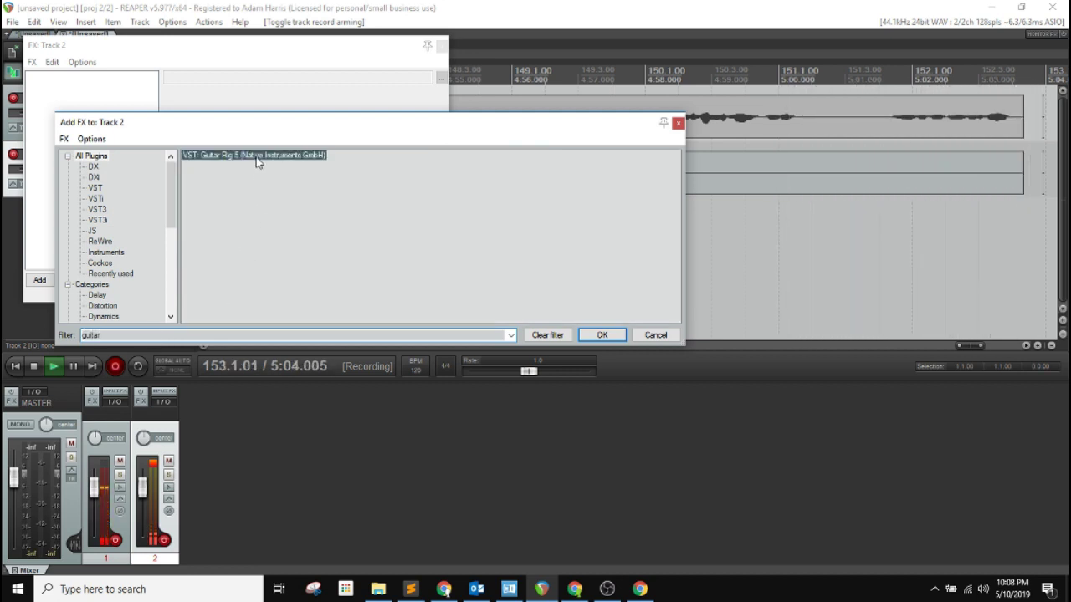
double_click(257, 161)
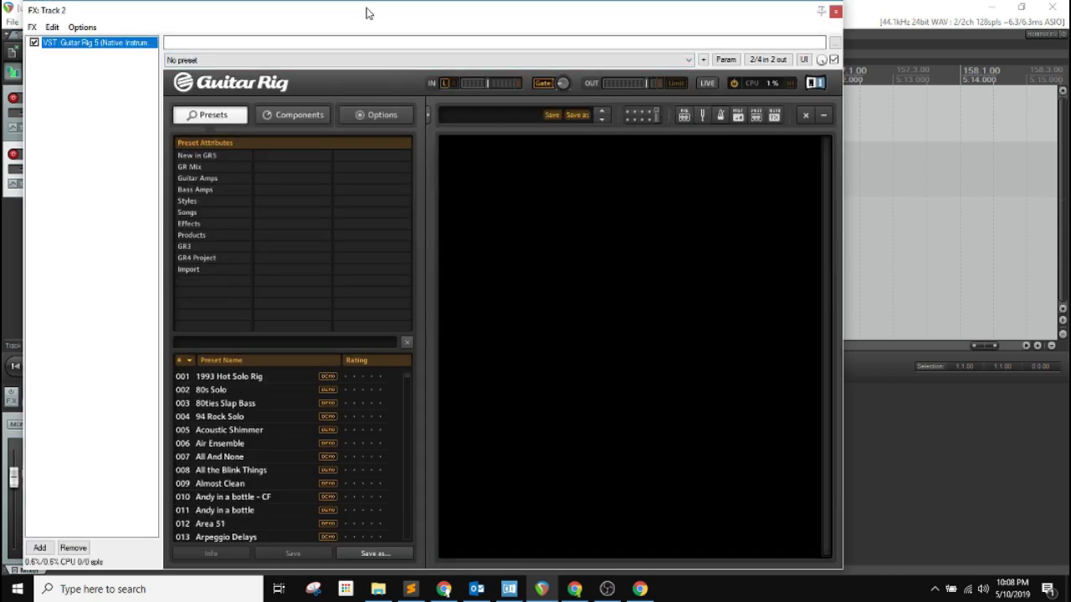
Shift the FX: Track 2 window right and narrow its FX list to uncover track controls.
left_click_drag(365, 17, 442, 34)
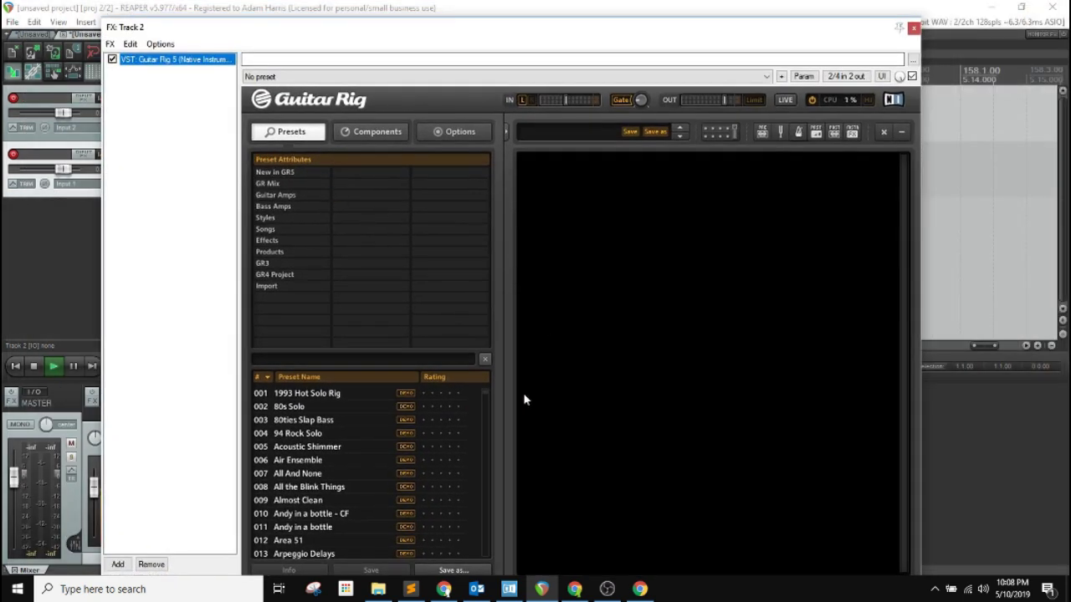
left_click_drag(417, 35, 491, 36)
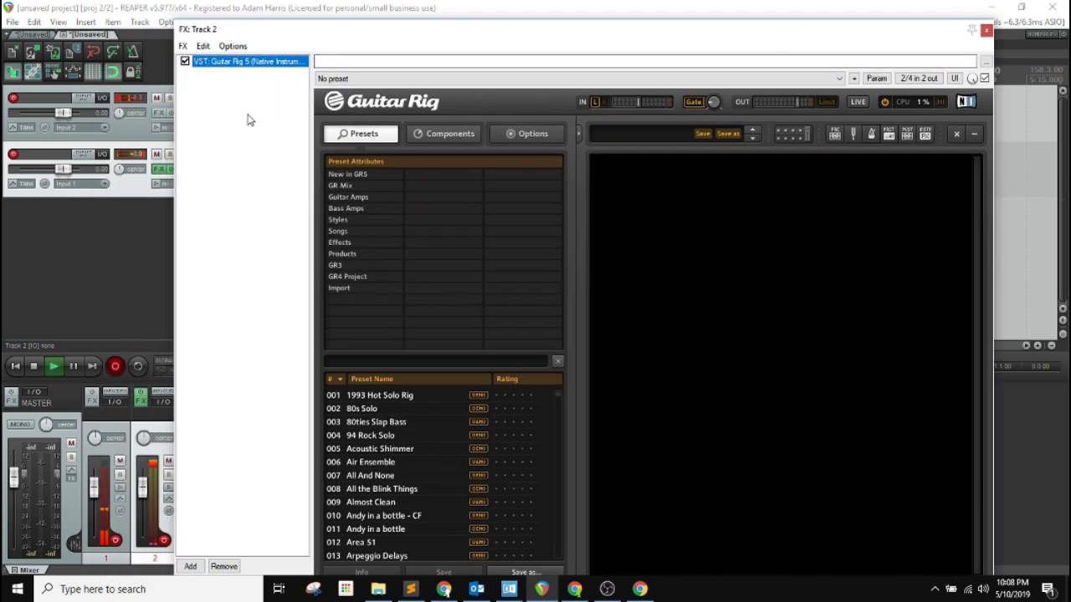
left_click_drag(312, 142, 241, 134)
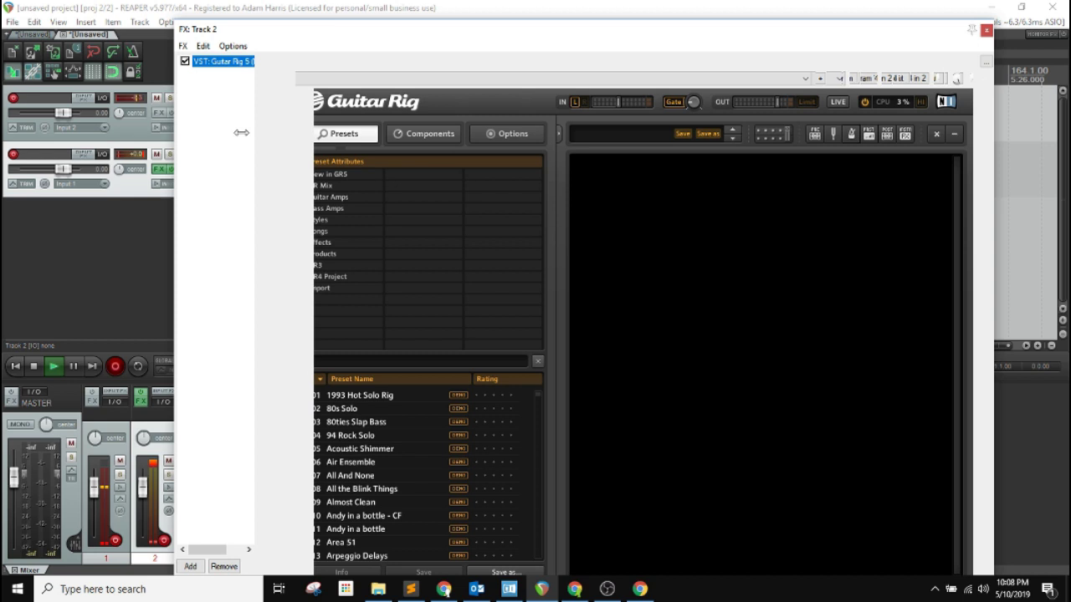
mouse_move(318, 38)
left_mouse_down()
mouse_move(407, 42)
mouse_move(371, 24)
left_mouse_up()
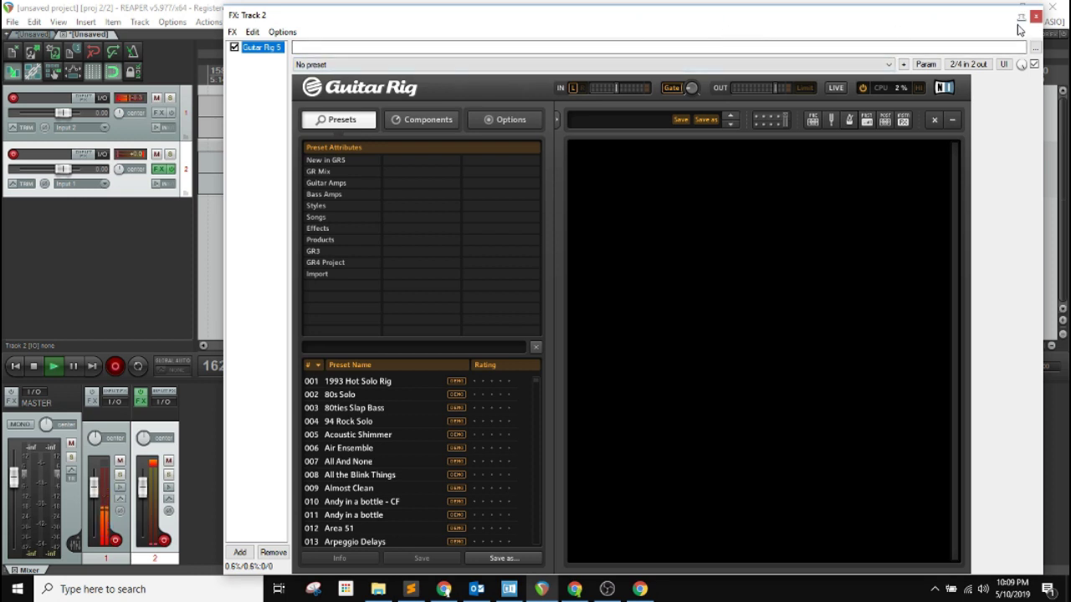
left_click_drag(843, 27, 910, 20)
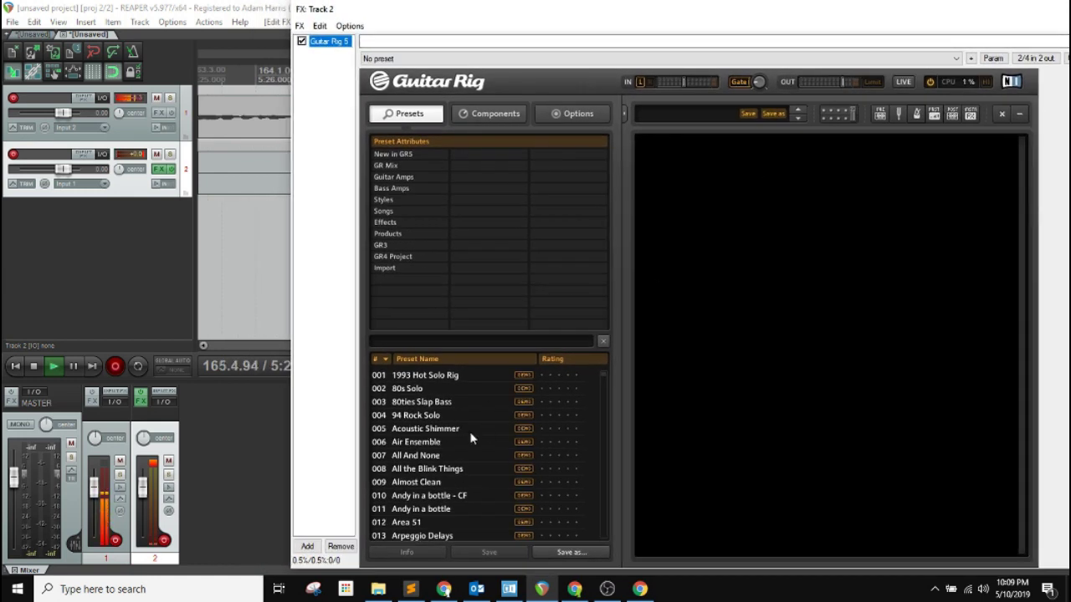
Browse Guitar Rig's Songs, Effects, GR3, GR4 Project and Guitar Amps preset categories.
scroll(456, 469, "down", 1)
scroll(439, 451, "down", 4)
scroll(436, 449, "down", 5)
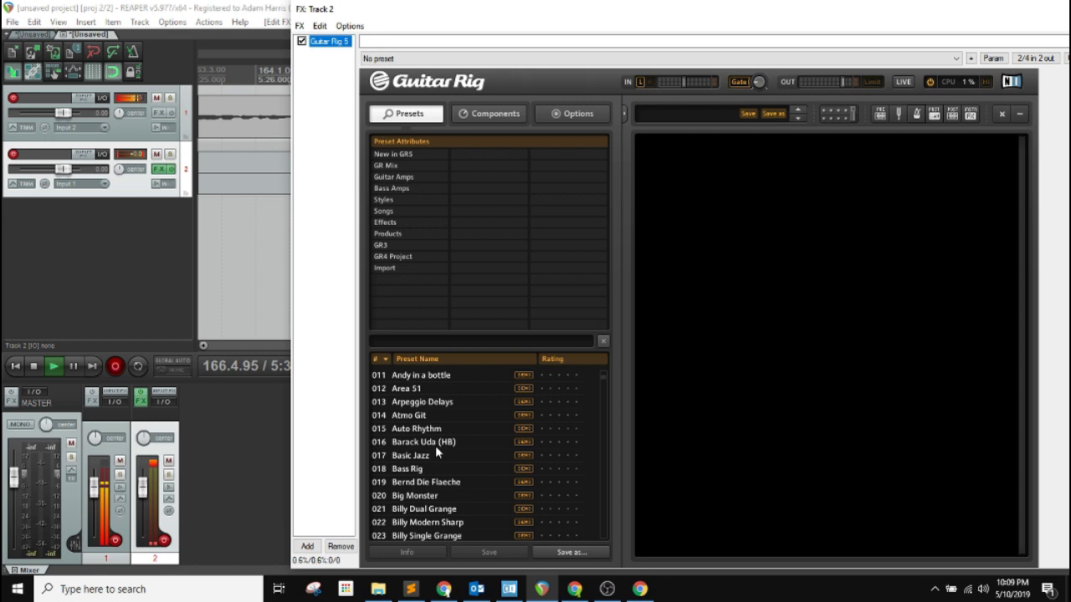
scroll(435, 452, "down", 7)
scroll(434, 452, "down", 2)
scroll(434, 453, "down", 1)
scroll(433, 454, "down", 2)
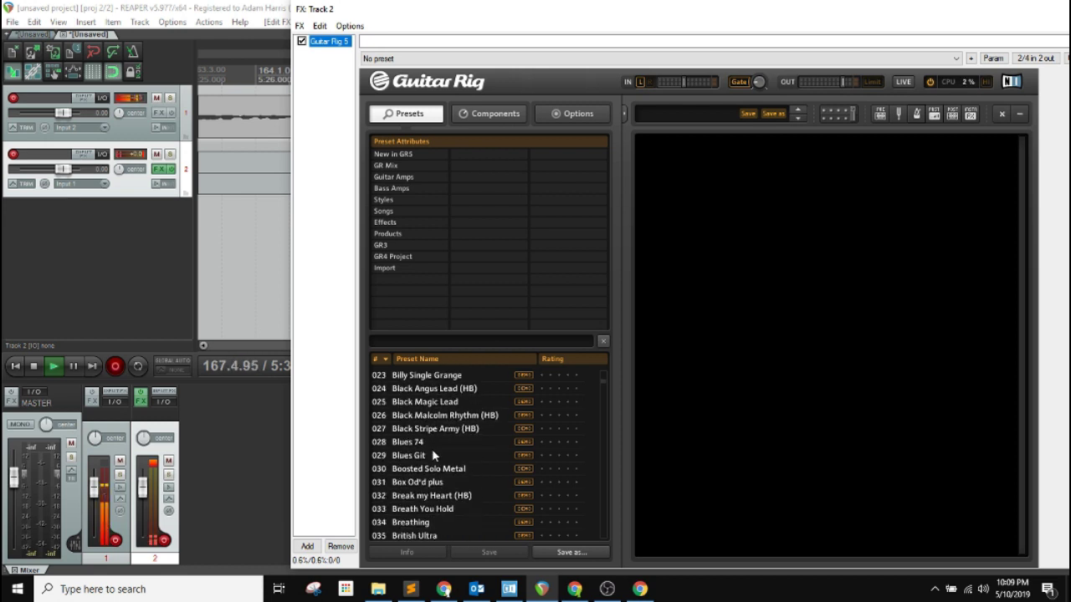
scroll(434, 455, "down", 6)
scroll(435, 456, "down", 6)
scroll(435, 458, "down", 4)
scroll(435, 459, "down", 6)
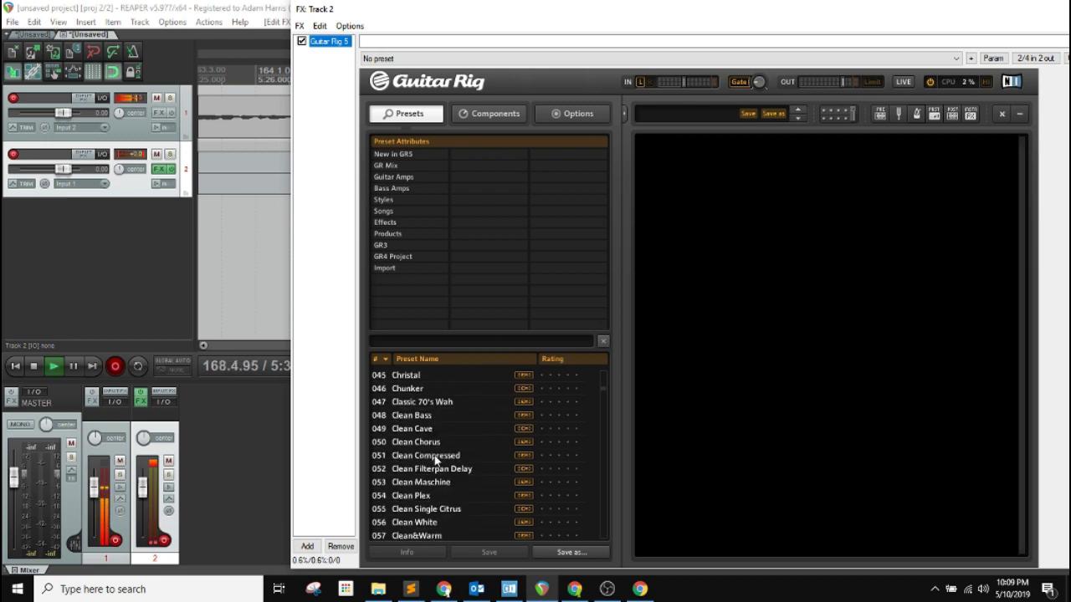
scroll(435, 477, "up", 4)
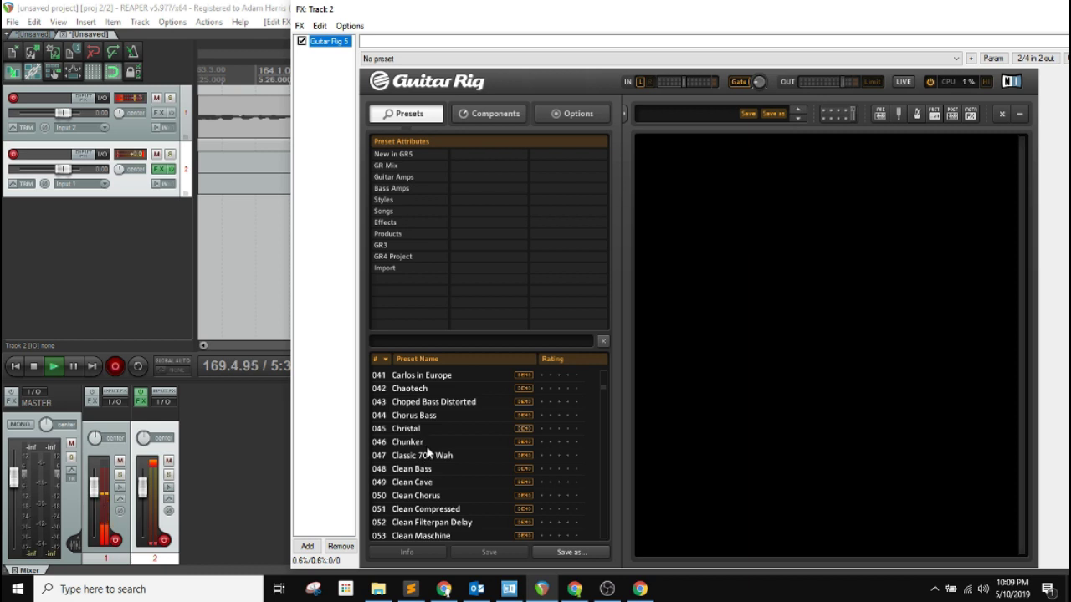
scroll(429, 458, "down", 6)
scroll(430, 472, "down", 8)
scroll(432, 483, "down", 15)
scroll(435, 483, "down", 16)
scroll(434, 481, "down", 10)
scroll(434, 481, "down", 3)
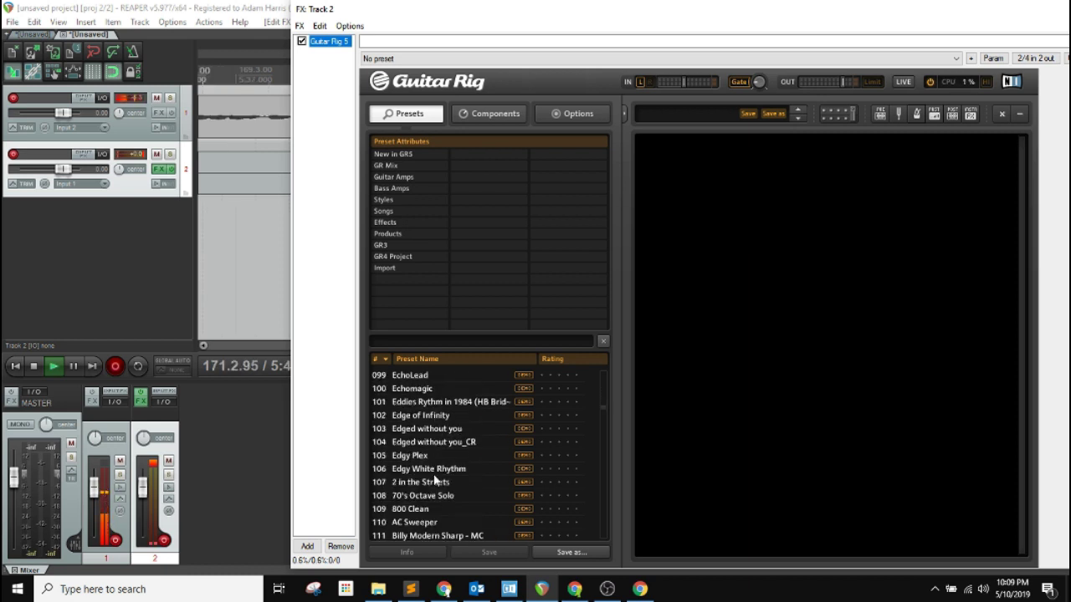
left_click(386, 212)
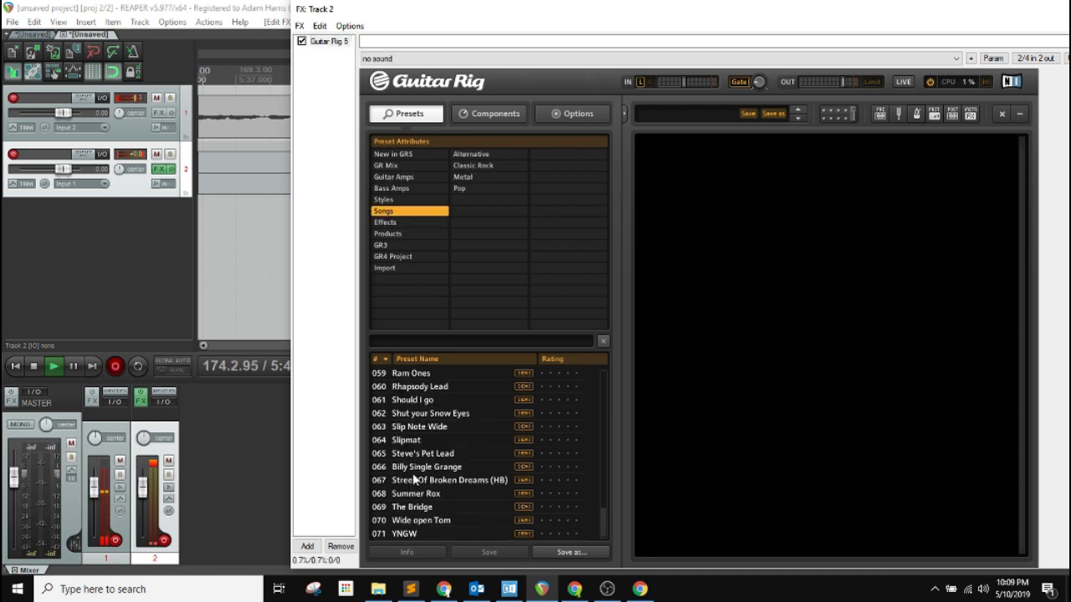
left_click(385, 222)
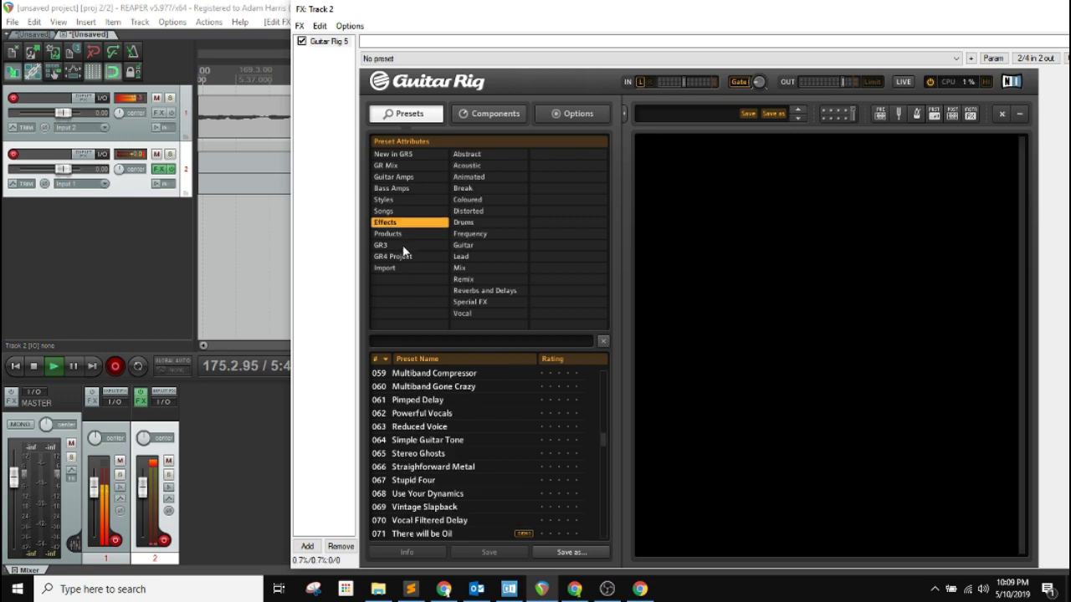
left_click(387, 246)
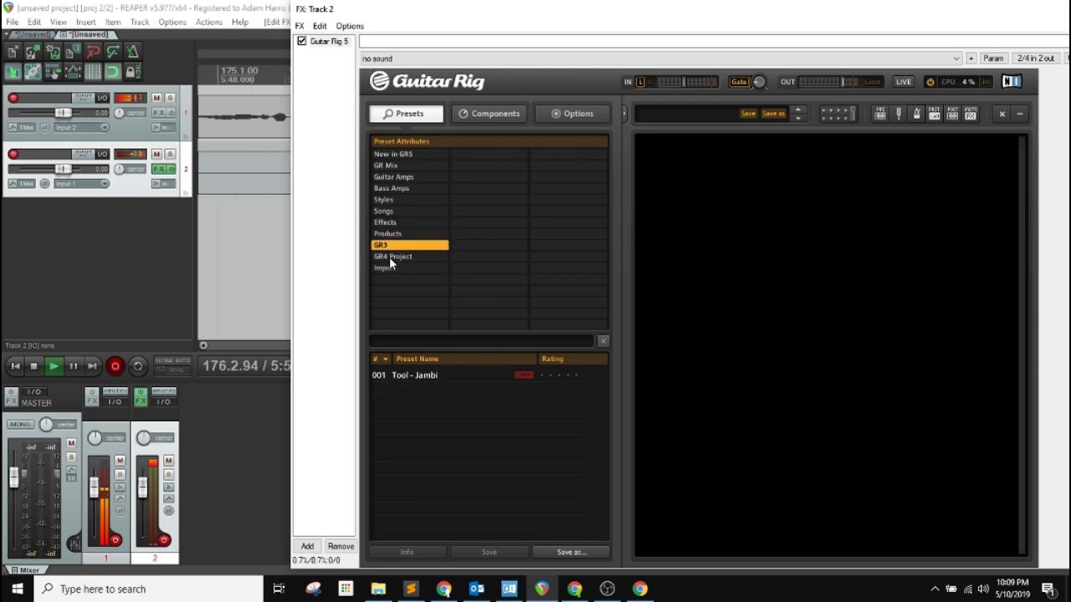
left_click(389, 258)
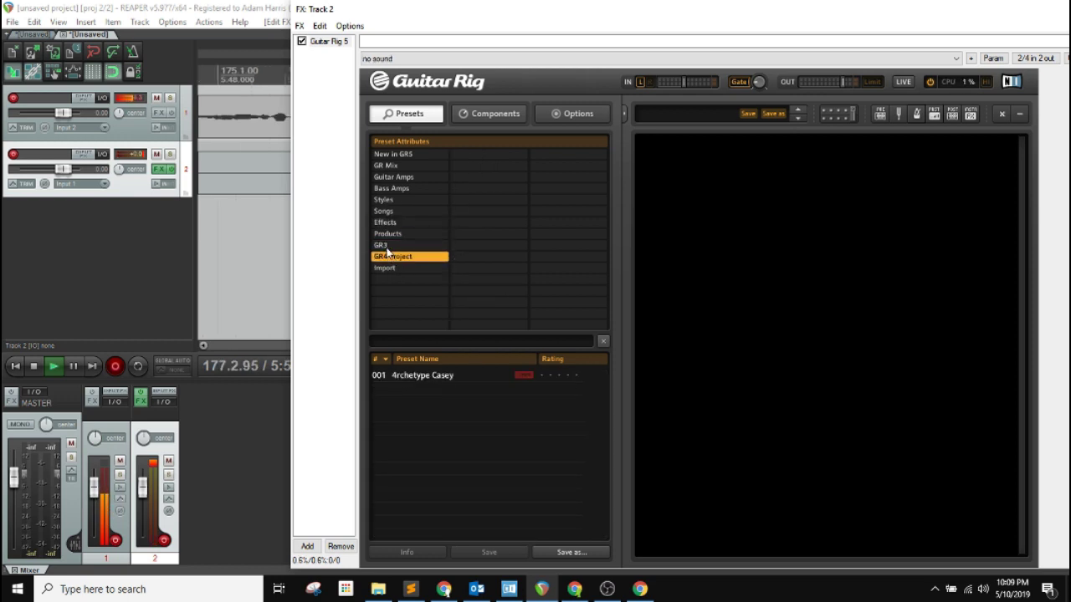
left_click(395, 178)
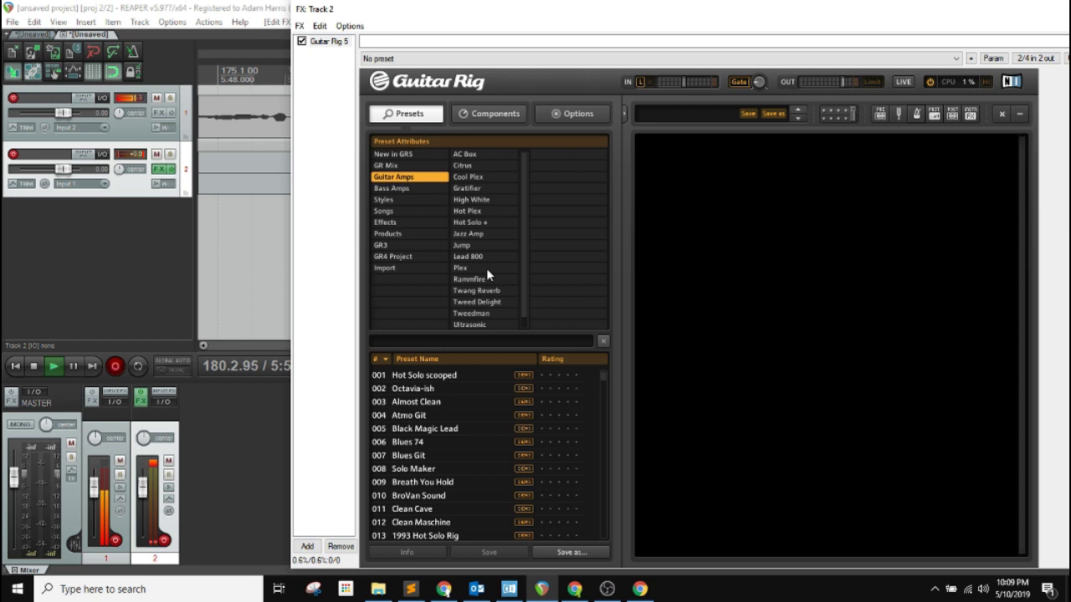
Show the Styles preset category and scroll its list toward Foo Monkey Grat.
left_click(389, 212)
scroll(447, 447, "down", 2)
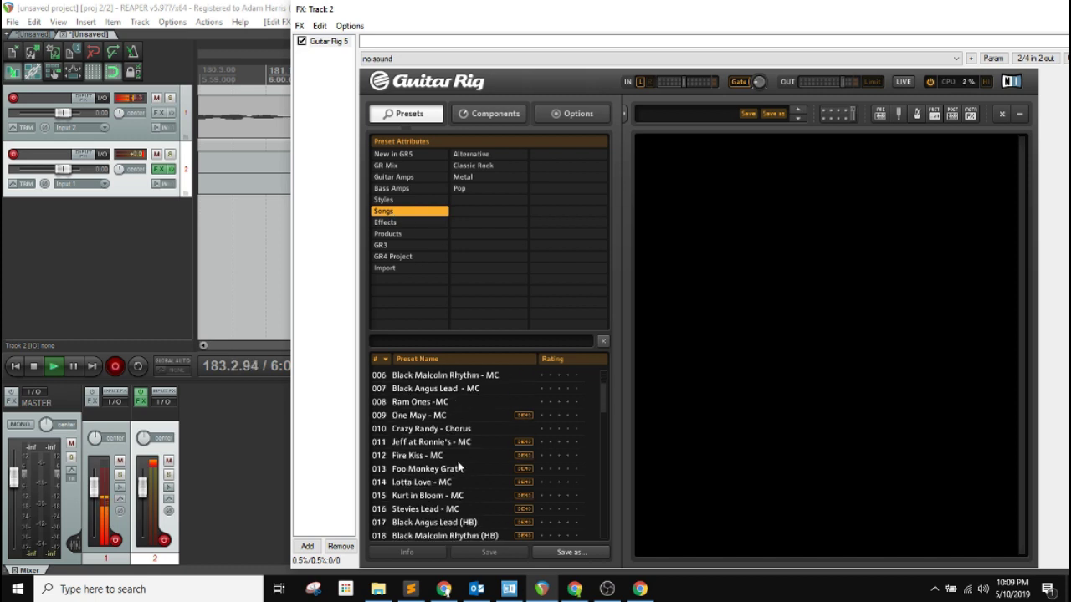
scroll(468, 447, "down", 2)
scroll(471, 440, "down", 1)
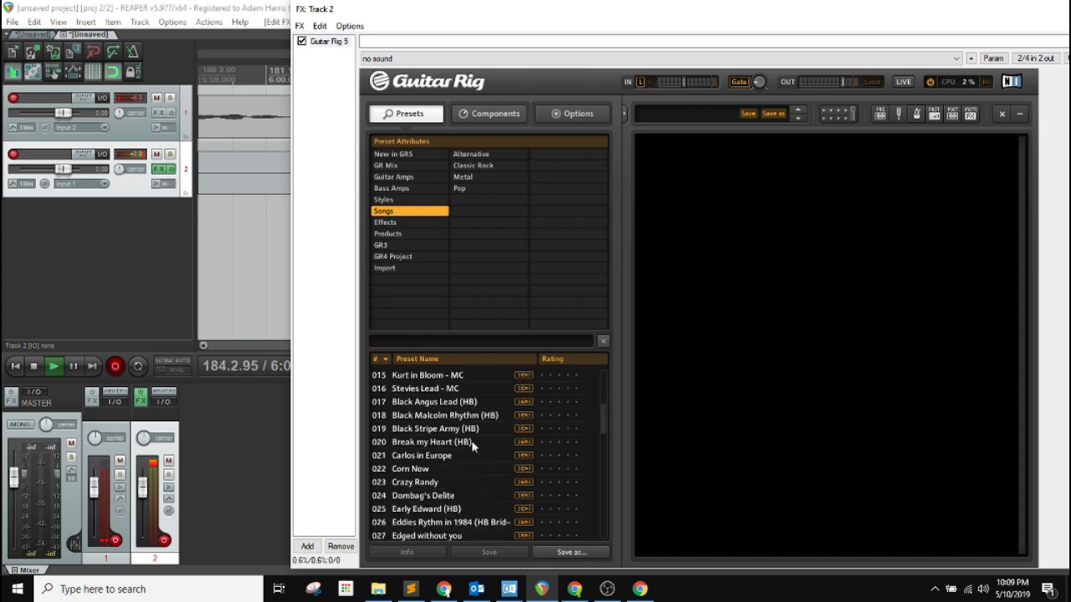
left_click(387, 200)
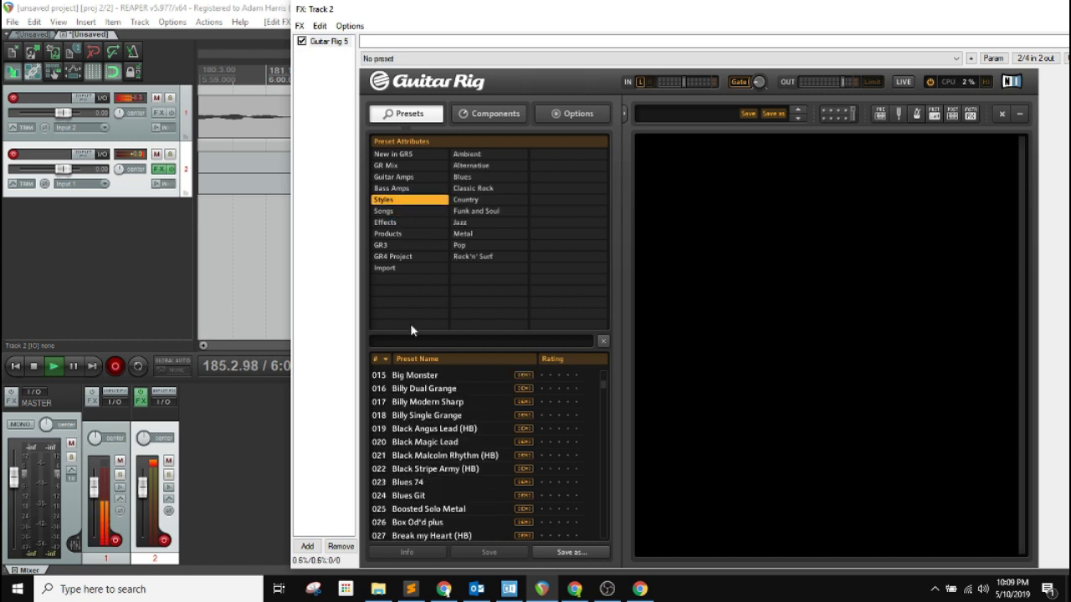
scroll(438, 471, "down", 2)
scroll(440, 467, "down", 3)
scroll(440, 477, "down", 3)
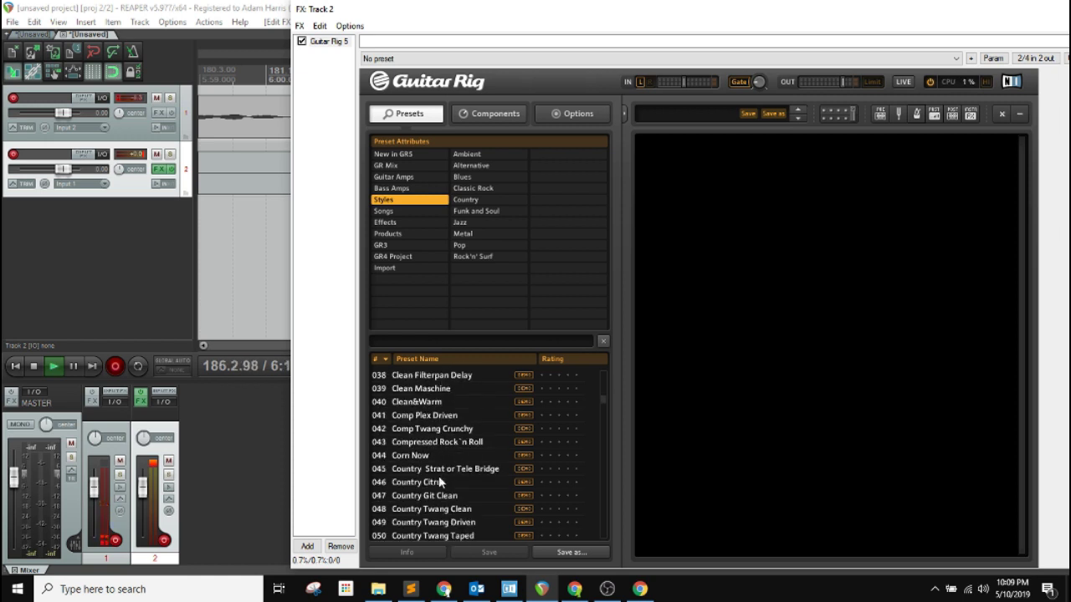
scroll(440, 481, "down", 5)
scroll(440, 480, "down", 3)
scroll(441, 477, "down", 2)
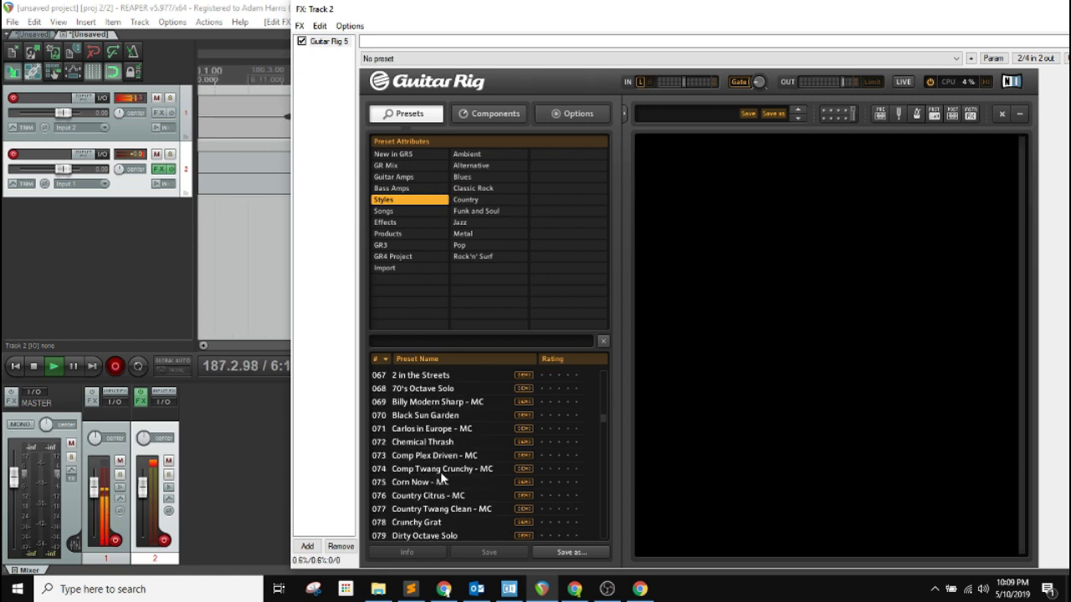
scroll(441, 477, "down", 1)
scroll(442, 478, "down", 2)
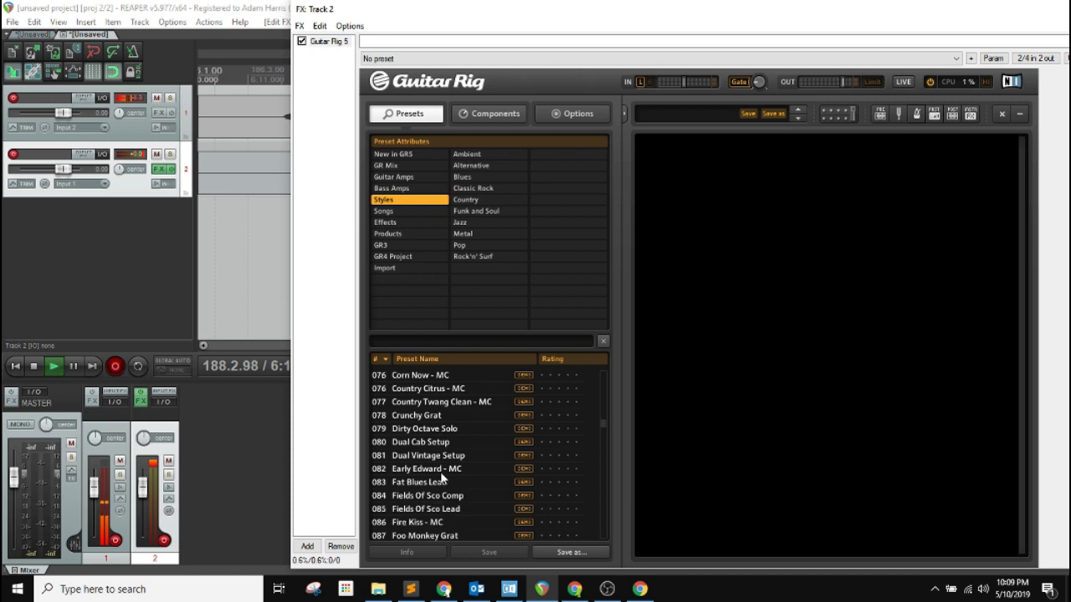
scroll(441, 477, "down", 1)
scroll(443, 478, "down", 1)
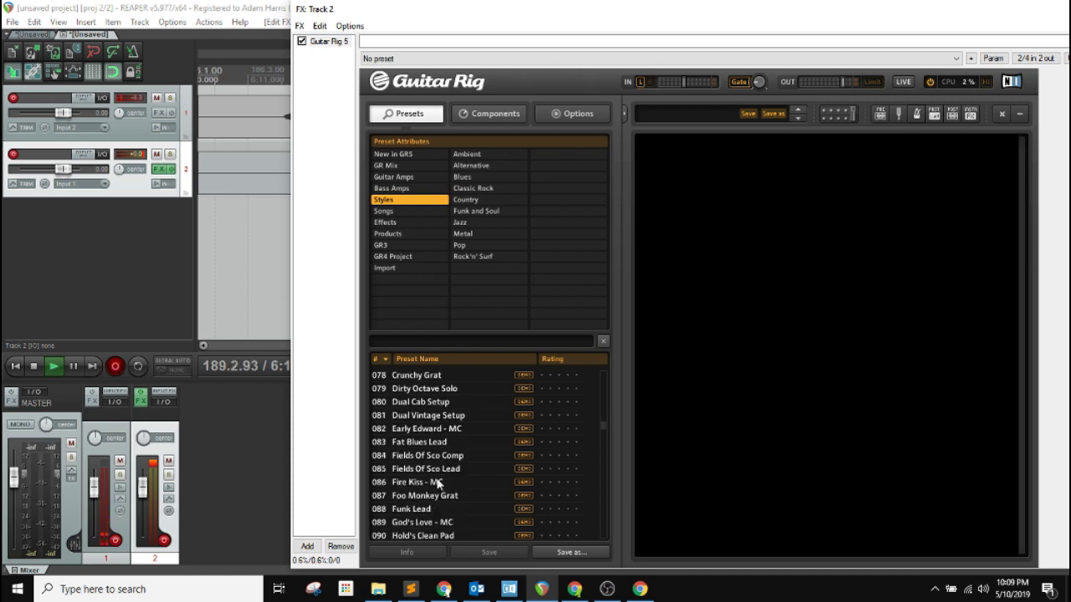
Load the Foo Monkey Grat preset, confirming Guitar Rig's Start demo dialog.
left_click(432, 498)
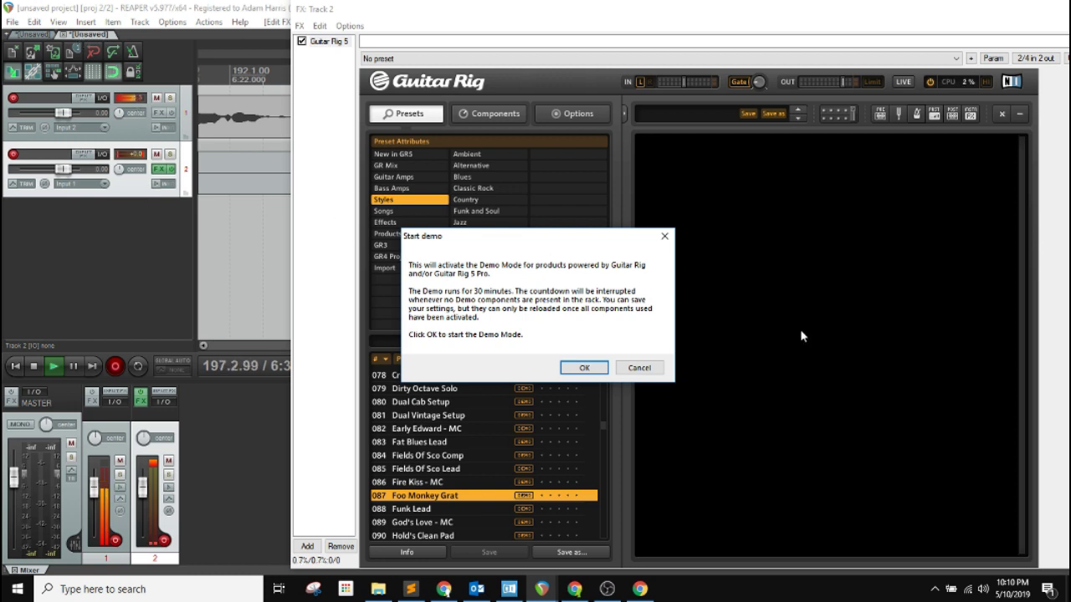
left_click(584, 369)
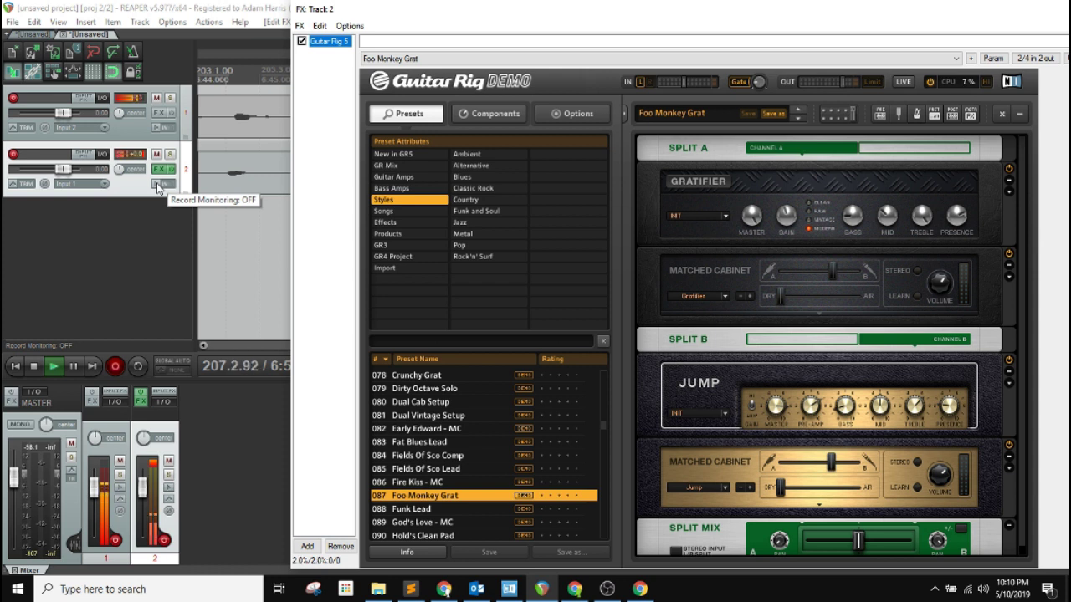
Turn on Track 2's record monitoring and raise both cabinet modules' dry/air blend.
left_click(157, 184)
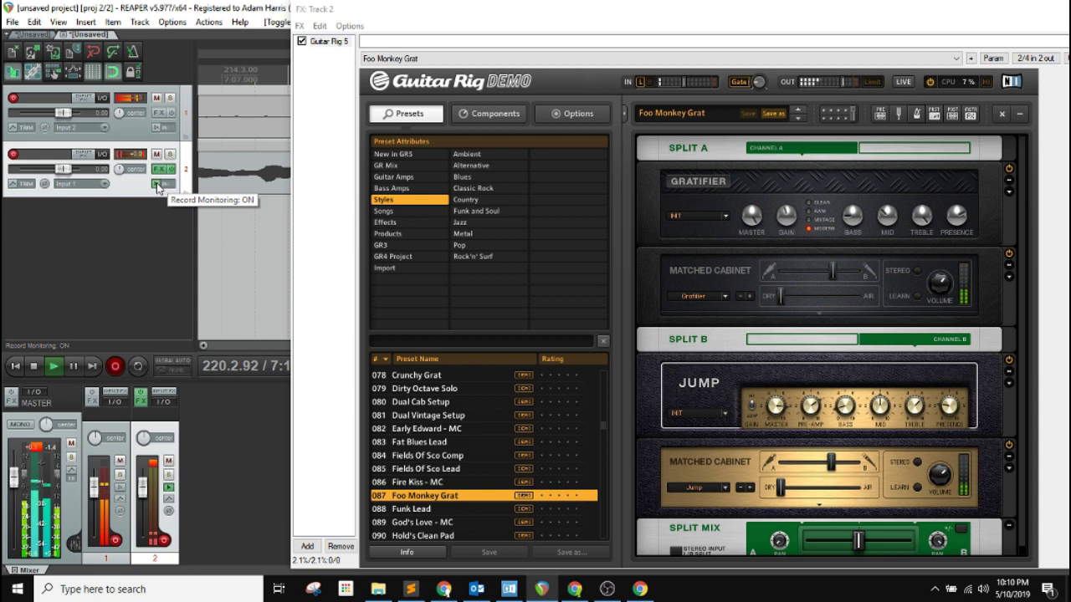
scroll(800, 272, "down", 1)
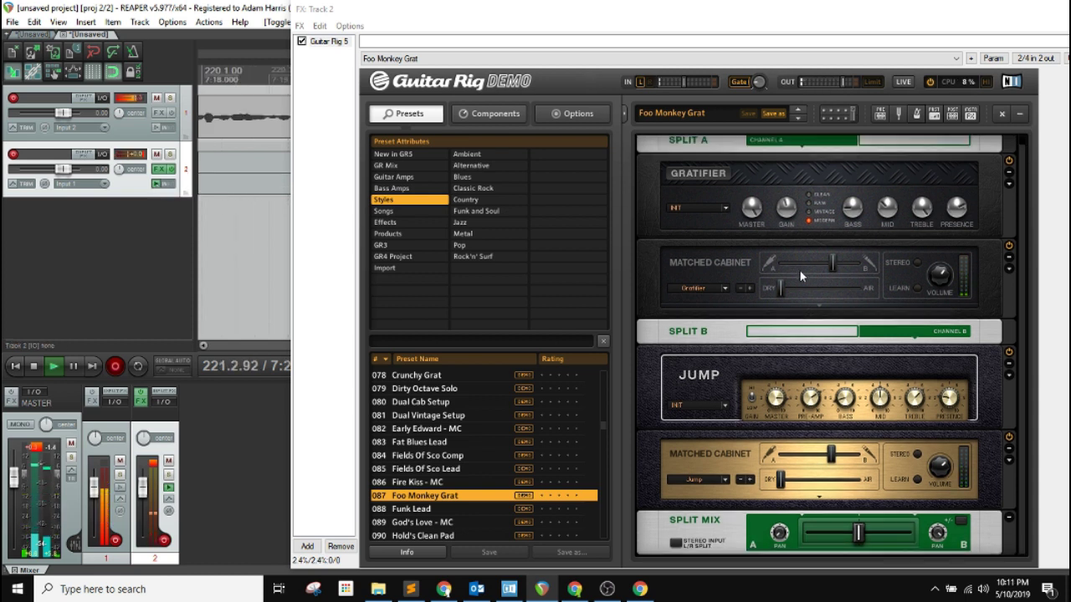
left_click_drag(782, 290, 835, 287)
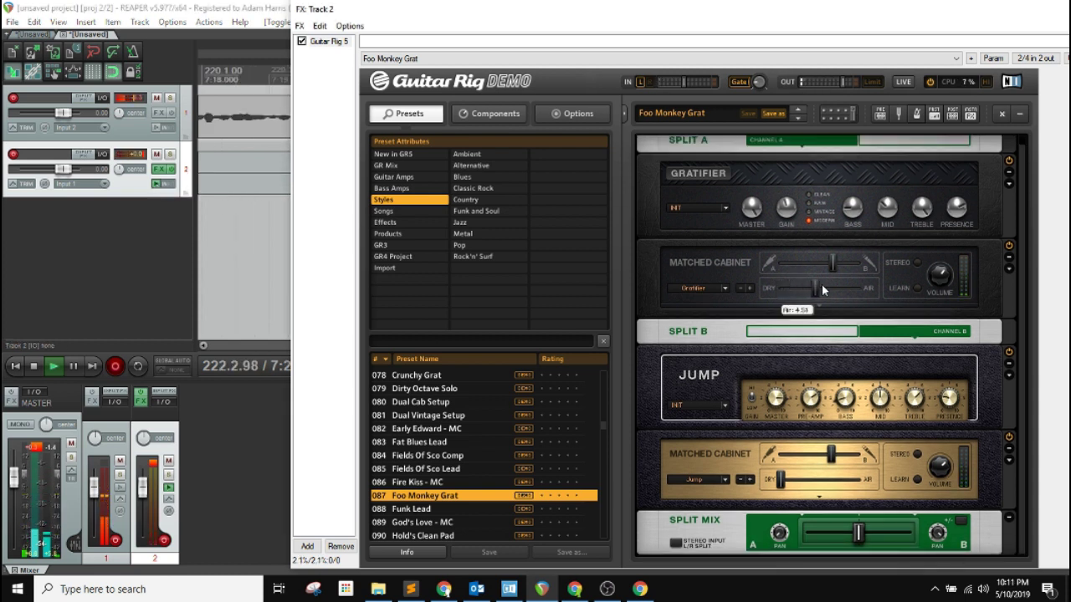
left_click_drag(780, 479, 836, 484)
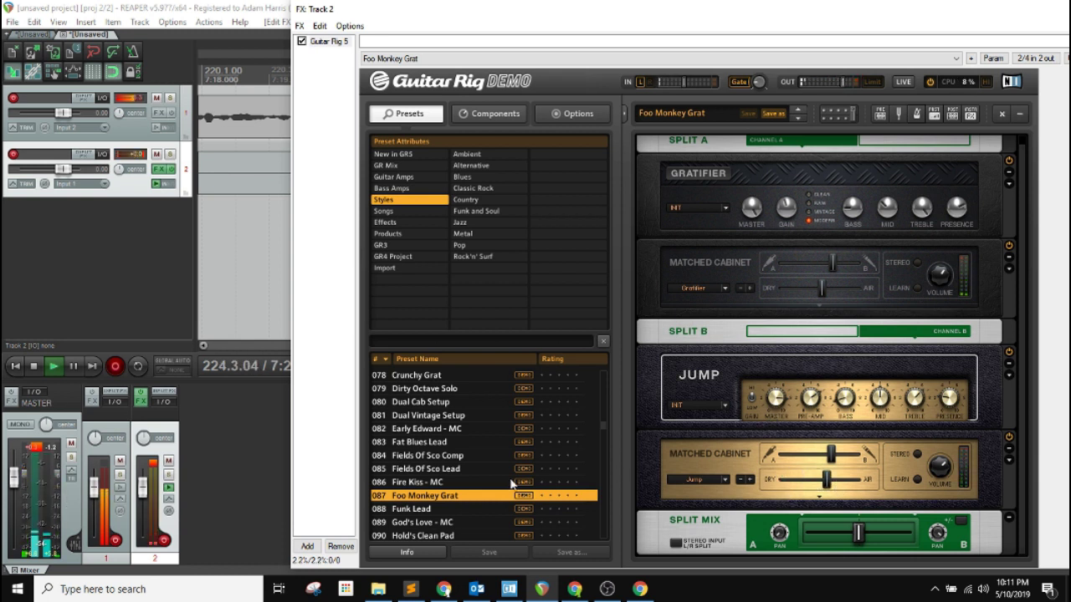
scroll(517, 464, "down", 1)
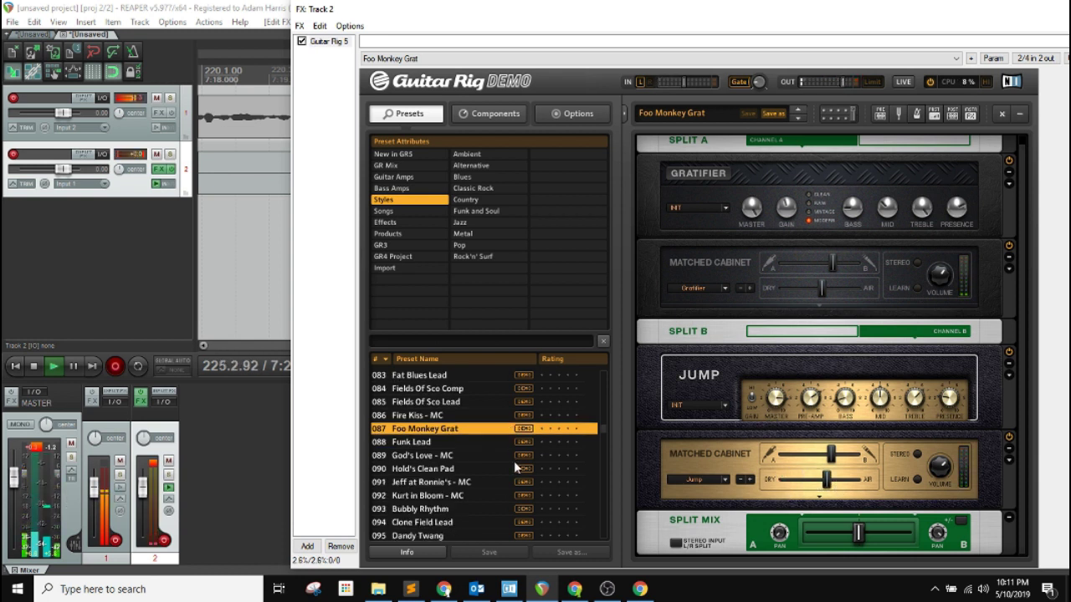
Audition the Kurt in Bloom, Foo Monkey Grat and Crazy Randy - Chorus presets.
left_click(425, 497)
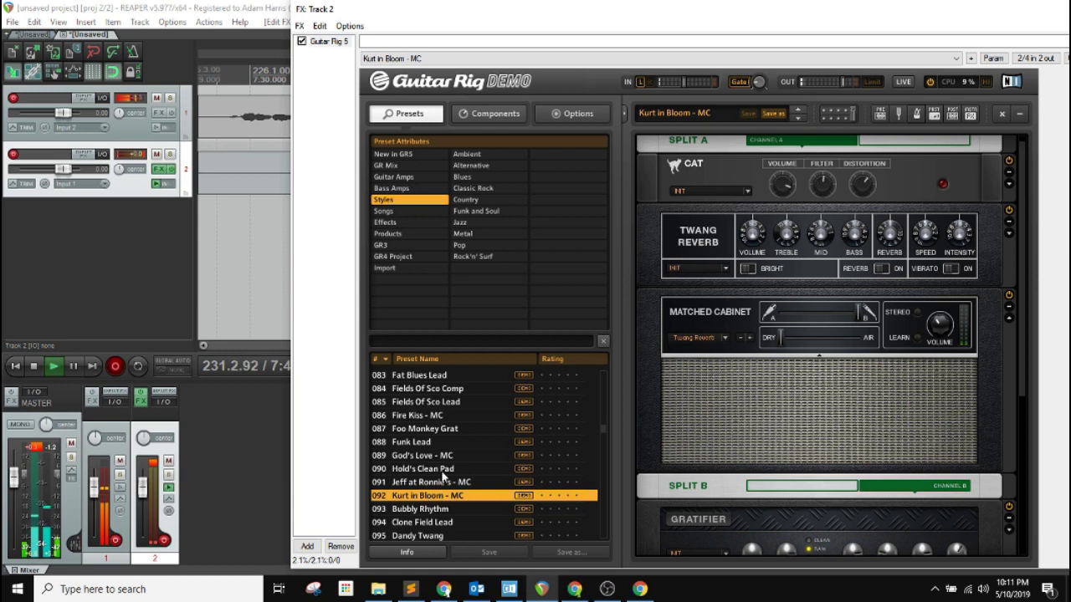
left_click(425, 429)
scroll(454, 490, "down", 2)
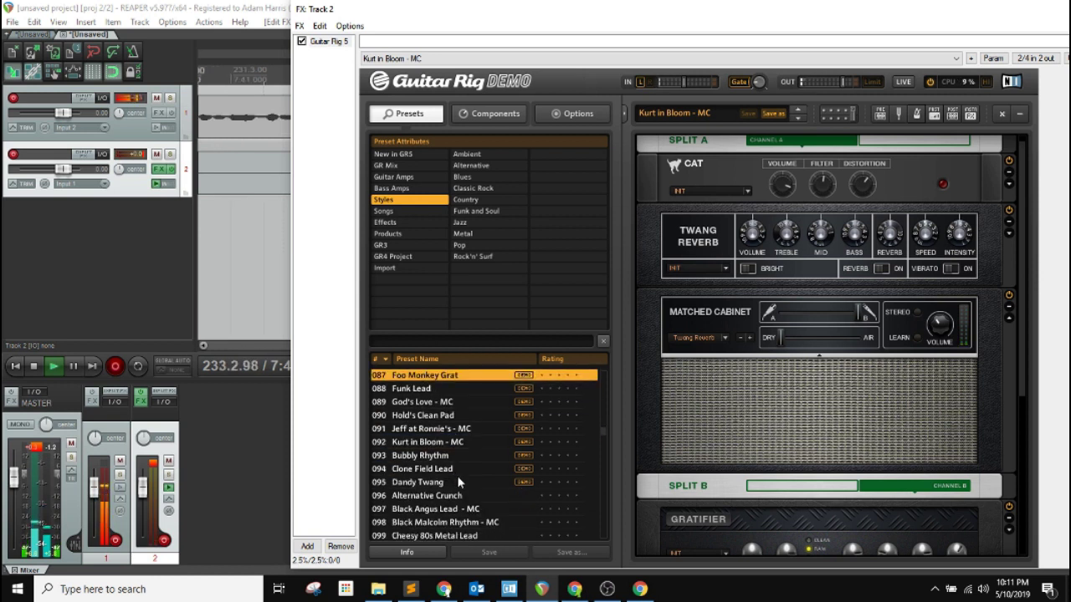
scroll(457, 477, "down", 1)
scroll(457, 481, "down", 2)
scroll(456, 484, "down", 1)
scroll(443, 476, "down", 1)
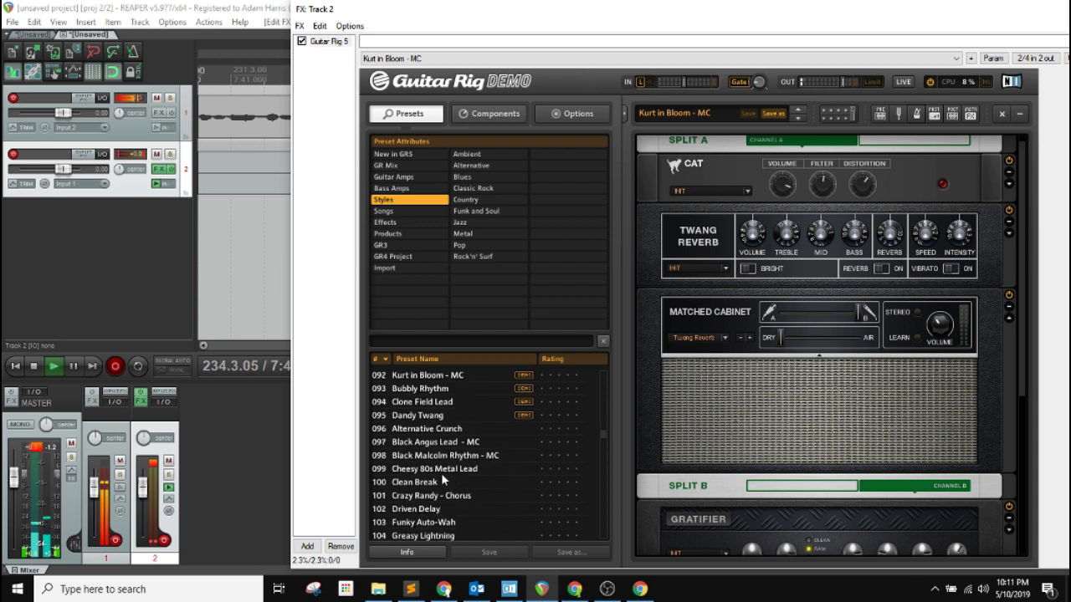
scroll(440, 472, "down", 1)
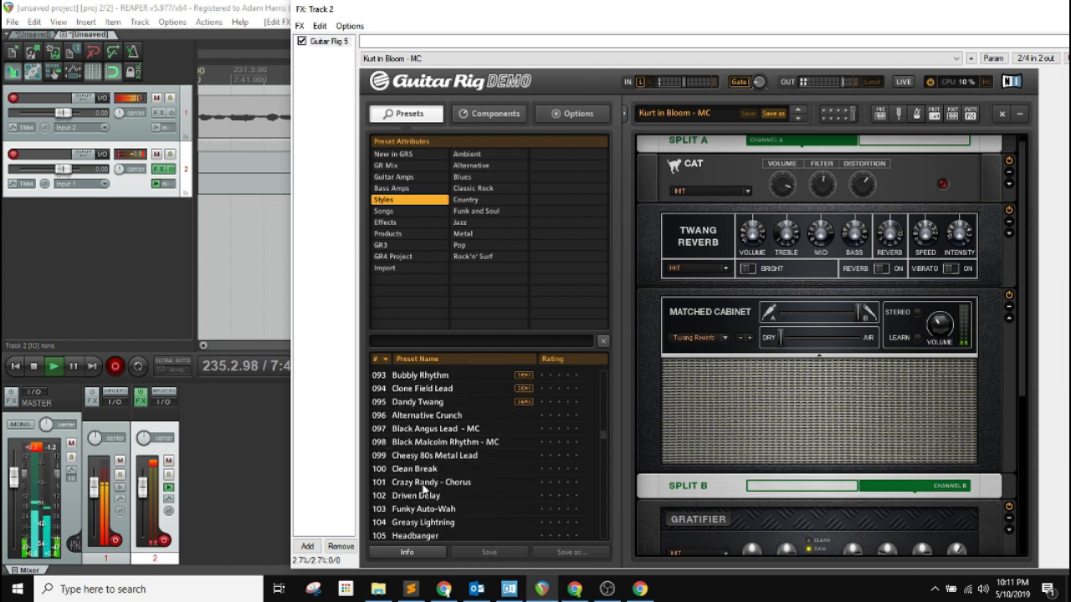
left_click(424, 484)
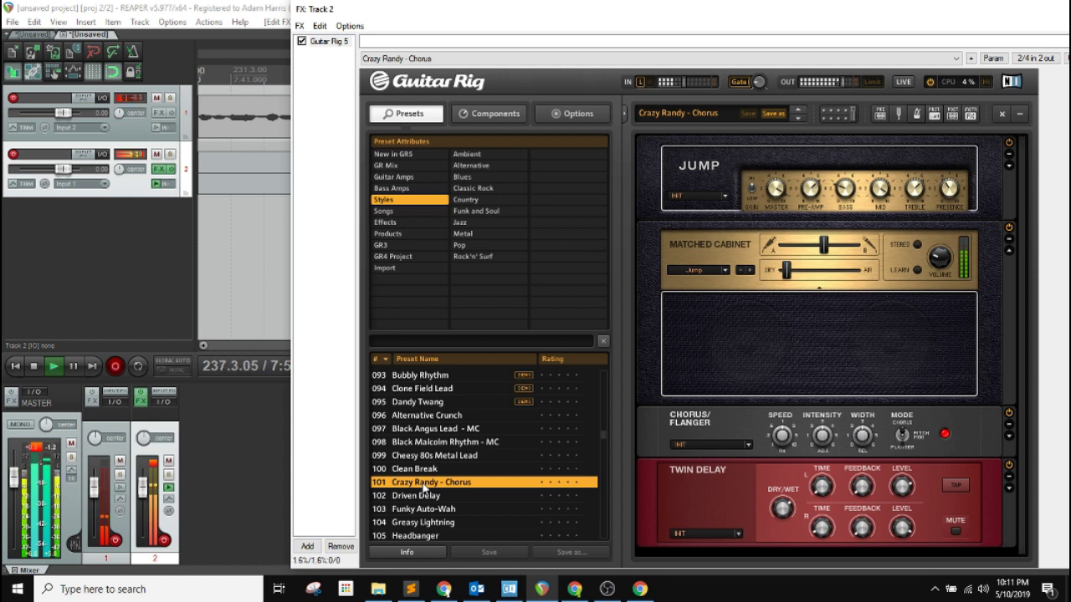
Try Driven Delay and Cheesy 80s Metal Lead, then settle on 115 Simple Guitar Tone.
scroll(424, 520, "down", 1)
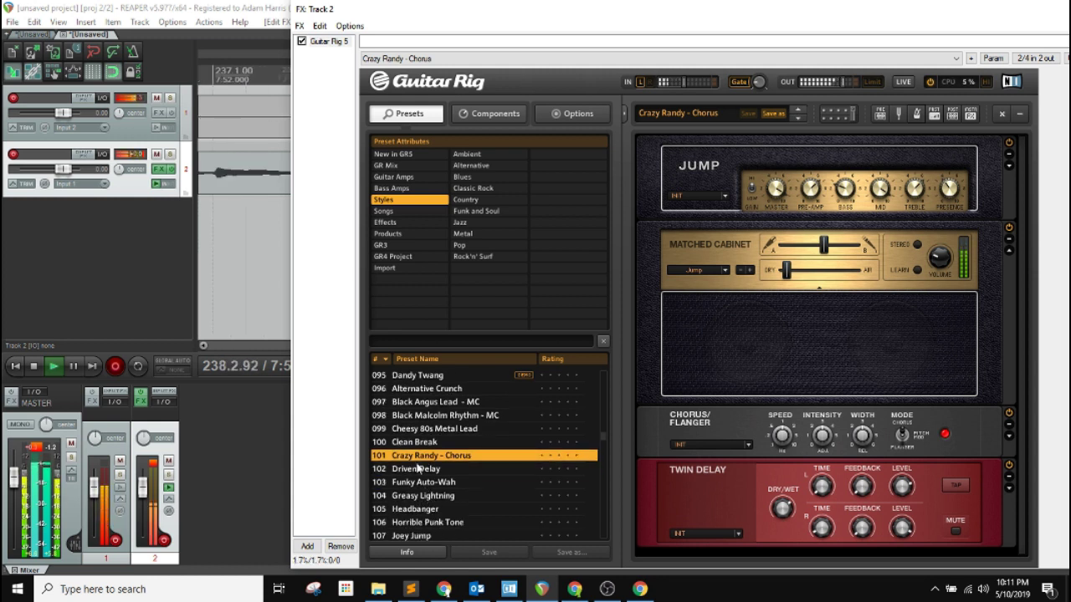
left_click(418, 470)
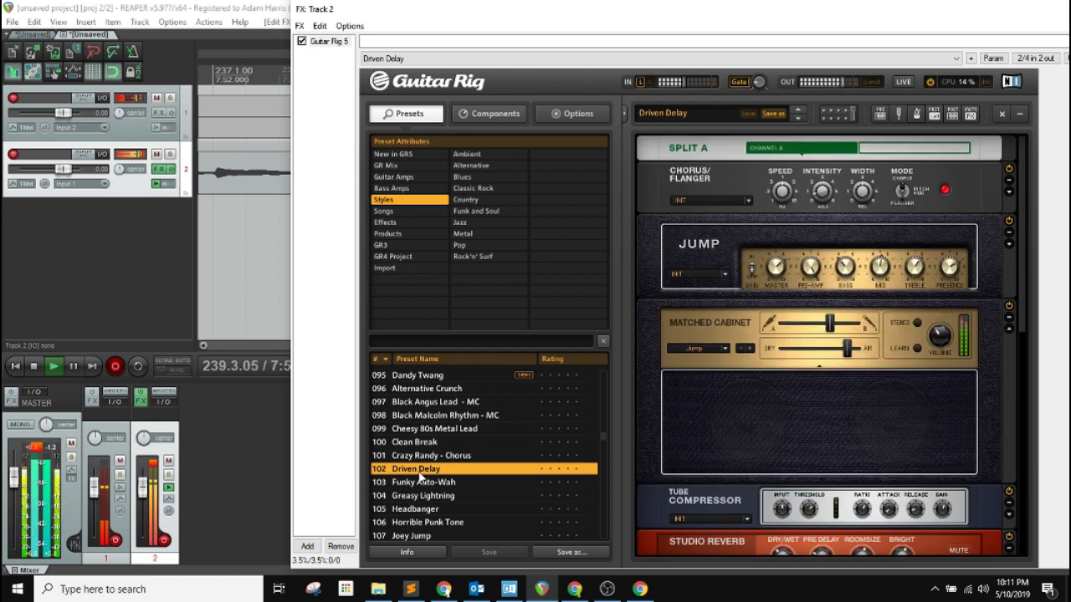
left_click(449, 431)
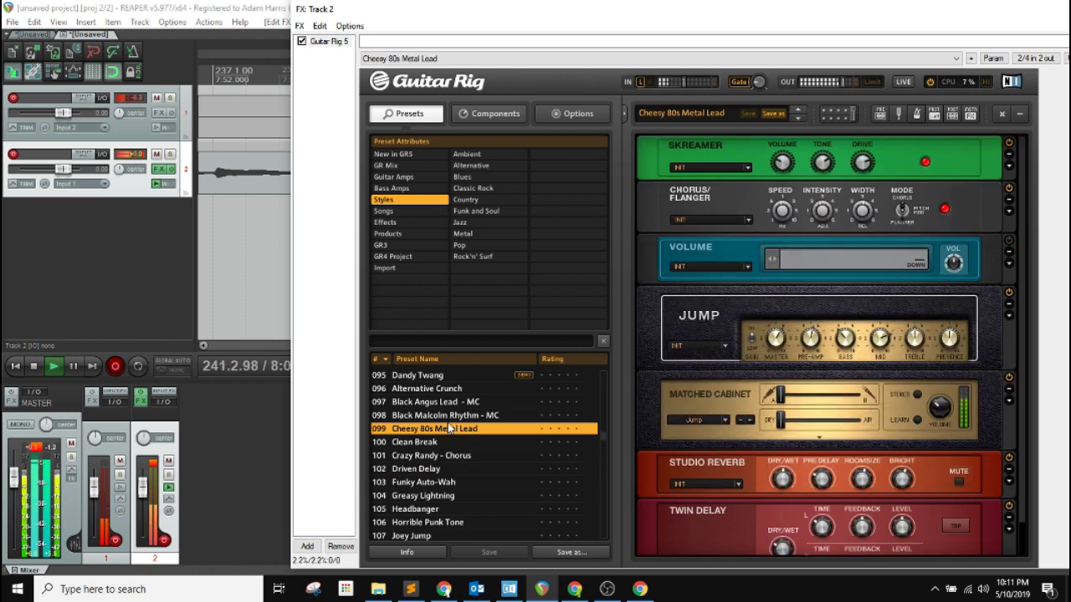
scroll(449, 428, "down", 1)
scroll(449, 428, "down", 2)
scroll(449, 428, "down", 2)
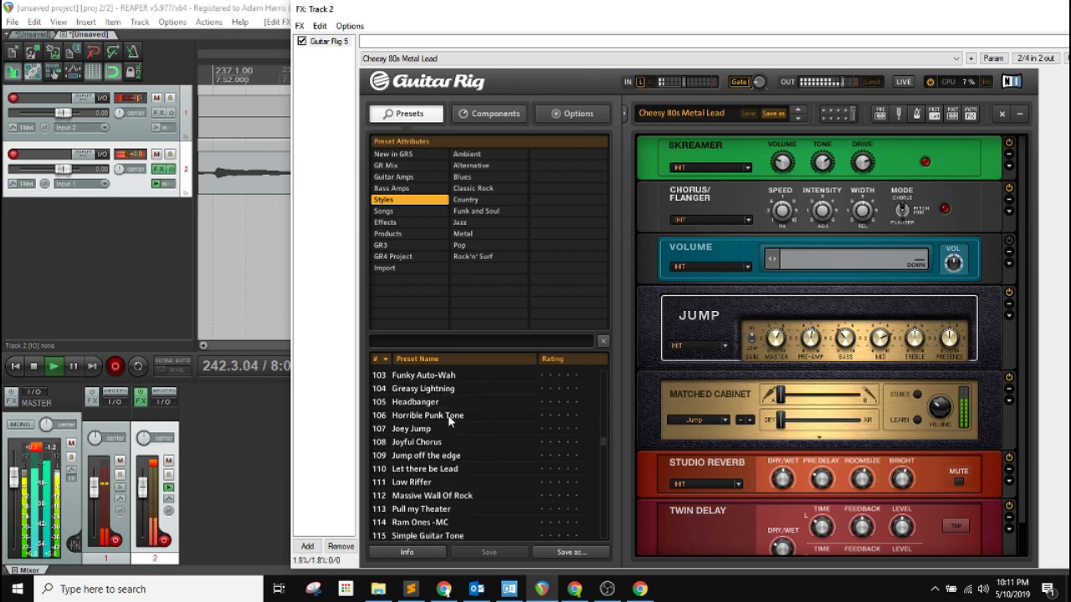
scroll(449, 428, "down", 1)
scroll(449, 427, "down", 1)
scroll(447, 444, "down", 2)
scroll(447, 450, "down", 1)
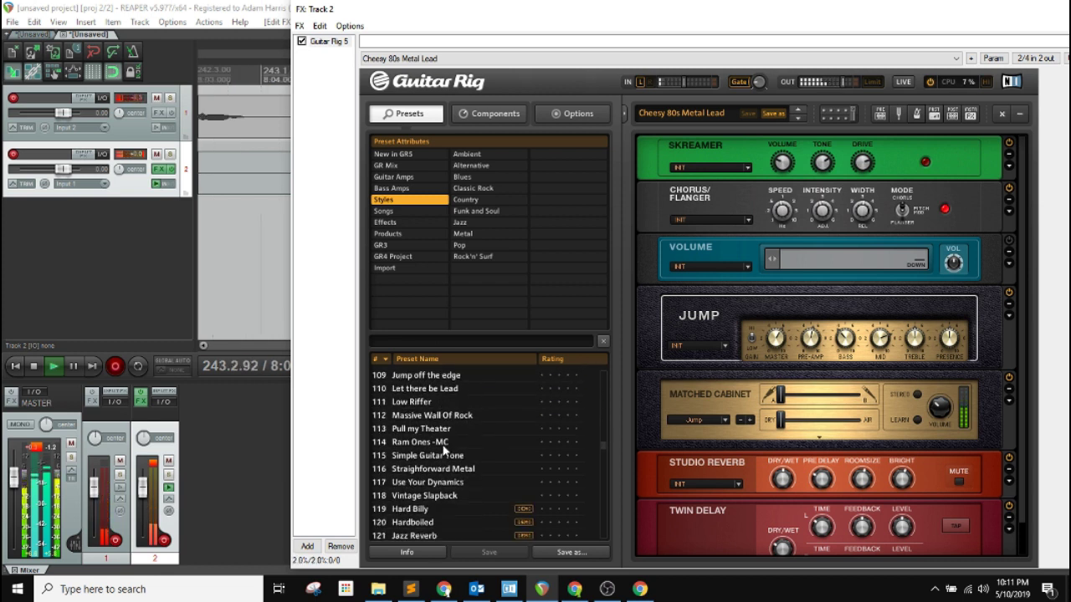
left_click(450, 456)
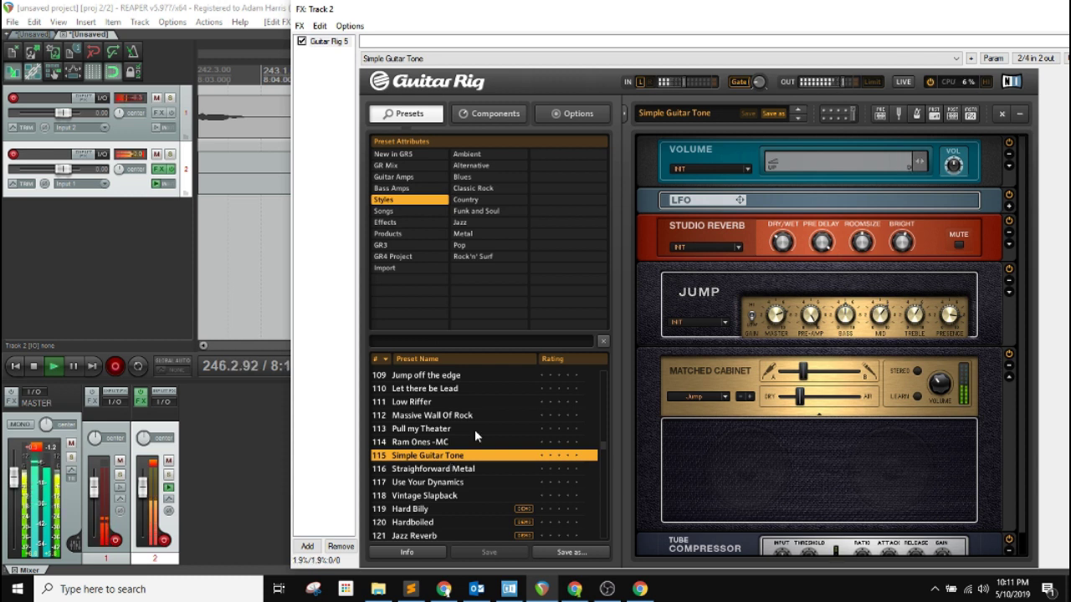
scroll(460, 451, "down", 3)
scroll(445, 485, "down", 4)
Reposition REAPER, briefly solo Track 2, and push the Guitar Rig window far right.
scroll(435, 473, "down", 2)
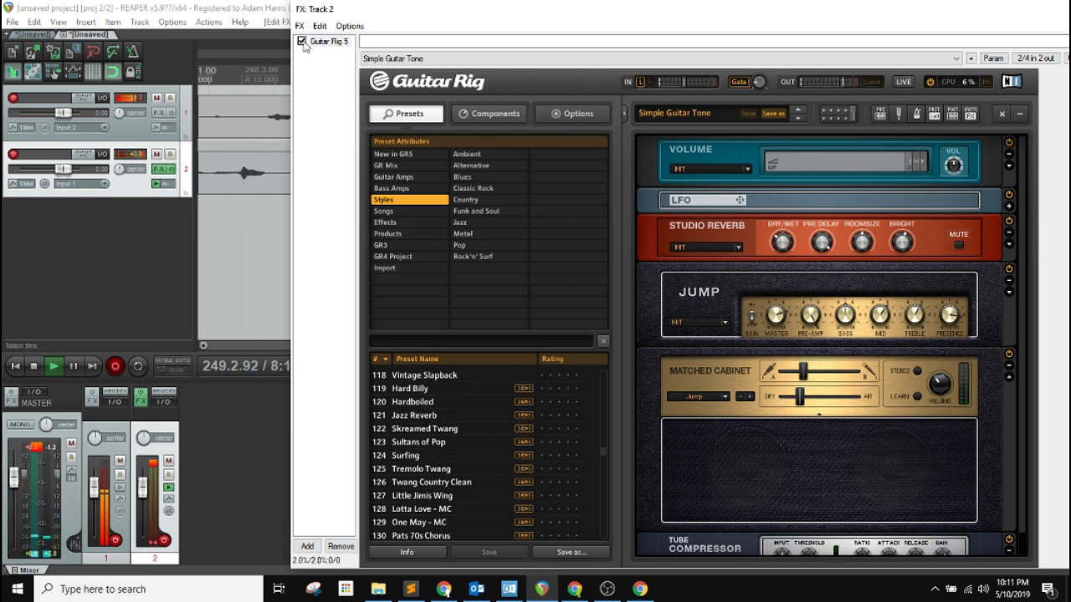
mouse_move(266, 12)
left_mouse_down()
mouse_move(175, 80)
mouse_move(225, 60)
left_mouse_up()
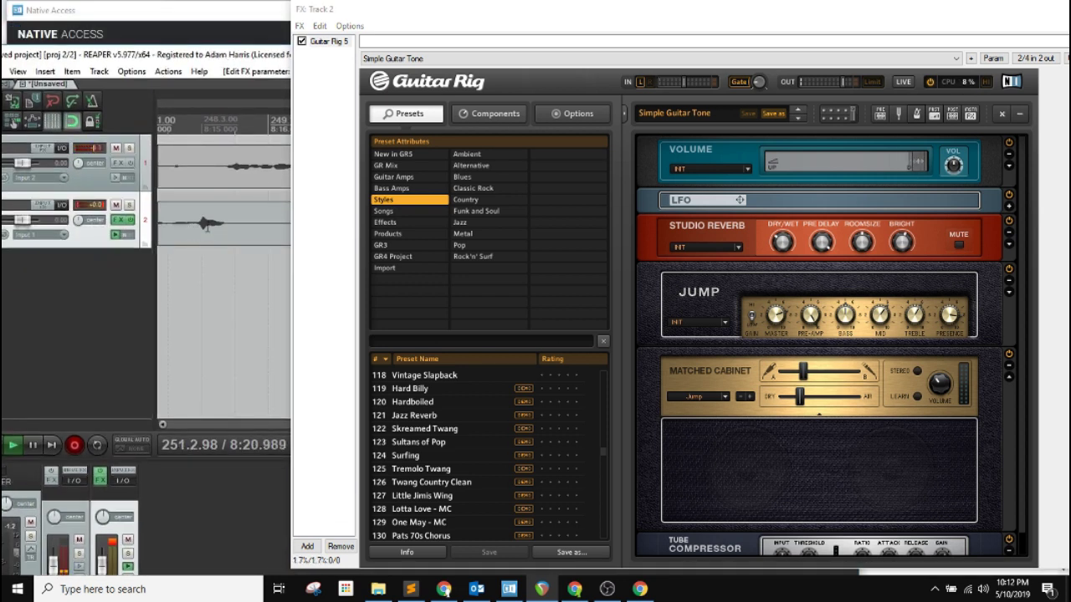
left_click_drag(225, 57, 282, 44)
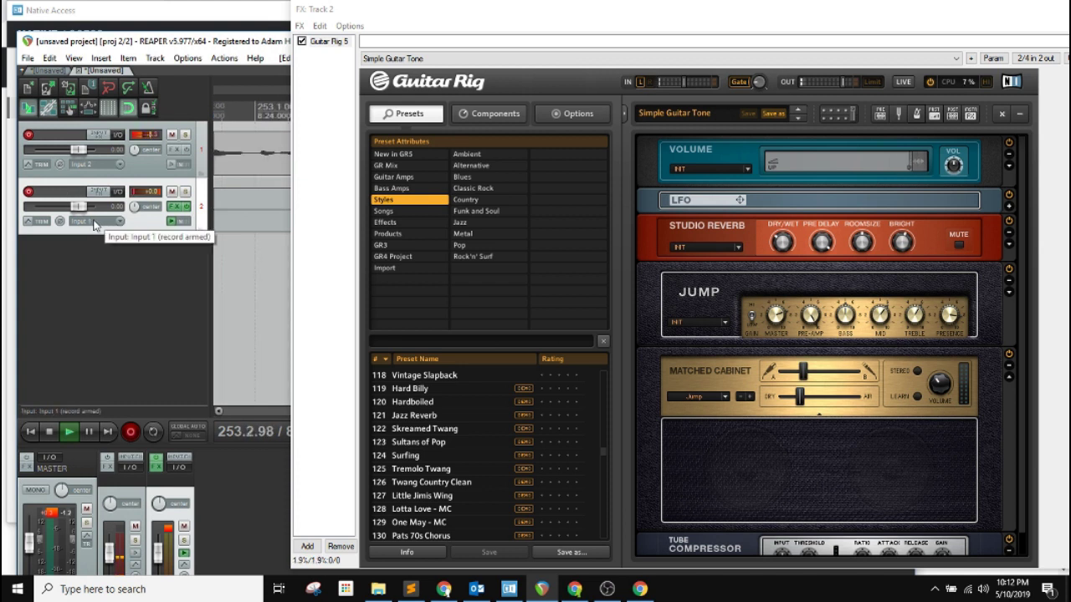
left_click(184, 192)
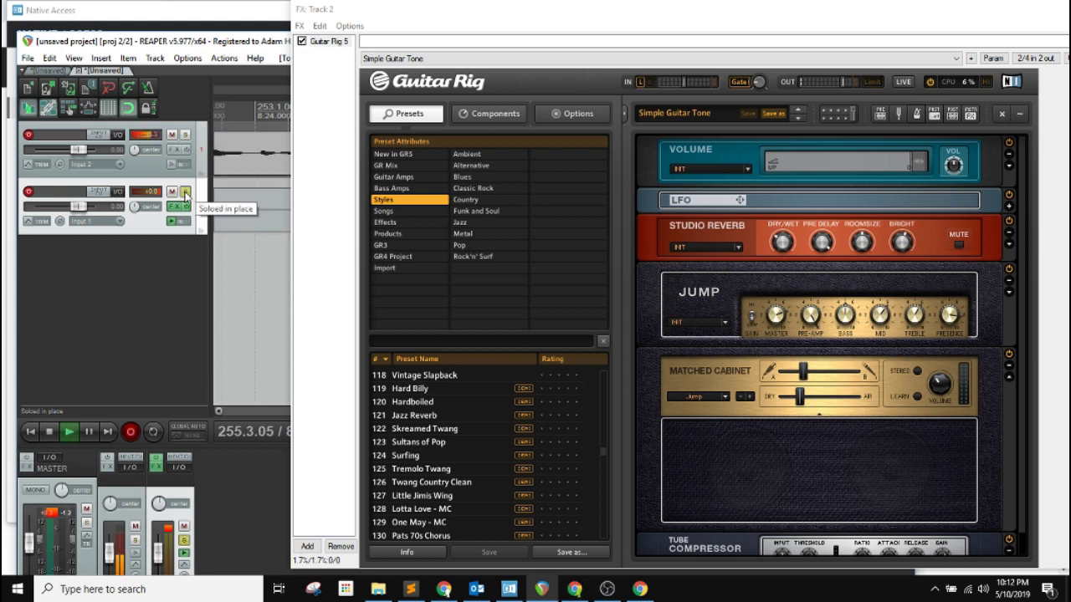
left_click(185, 193)
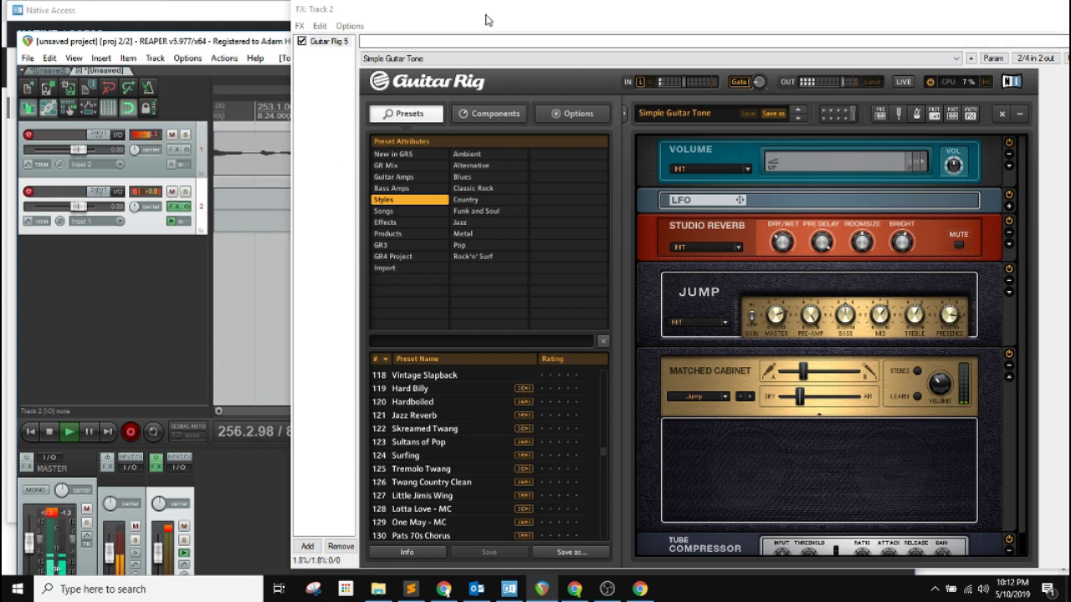
left_click_drag(488, 20, 1064, 16)
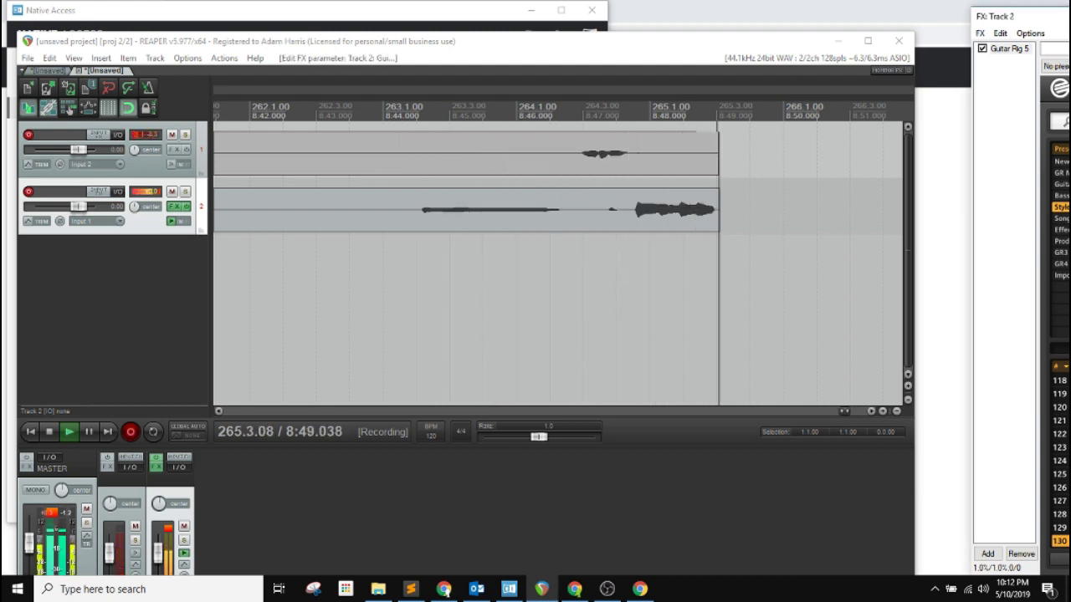
Bypass and re-enable Track 2's FX, load Pats 70s Chorus, and close Guitar Rig.
left_click(188, 208)
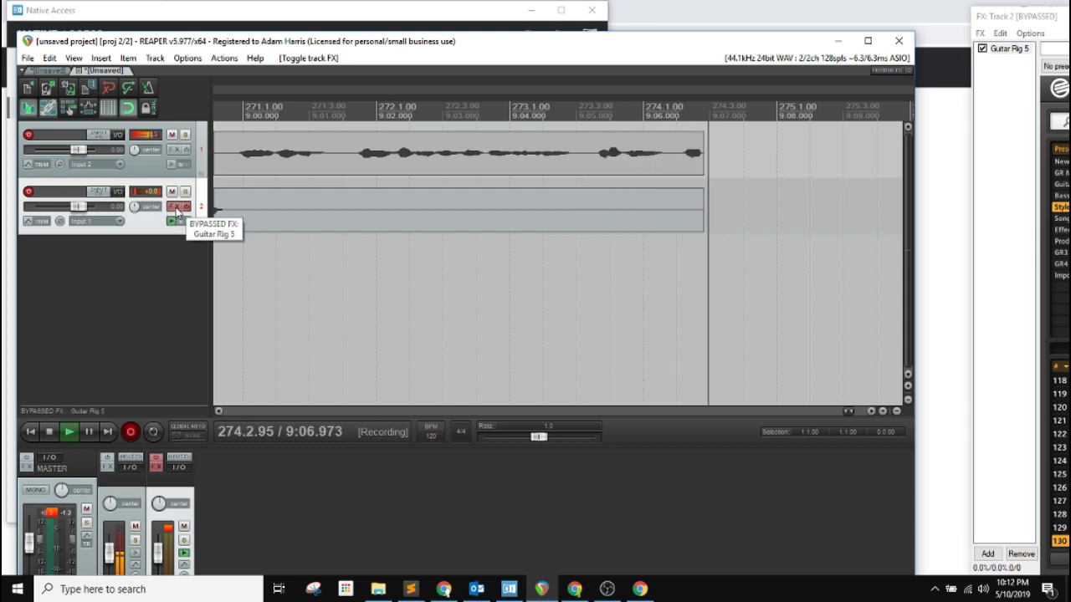
left_click(177, 214, "ctrl")
left_click(172, 215)
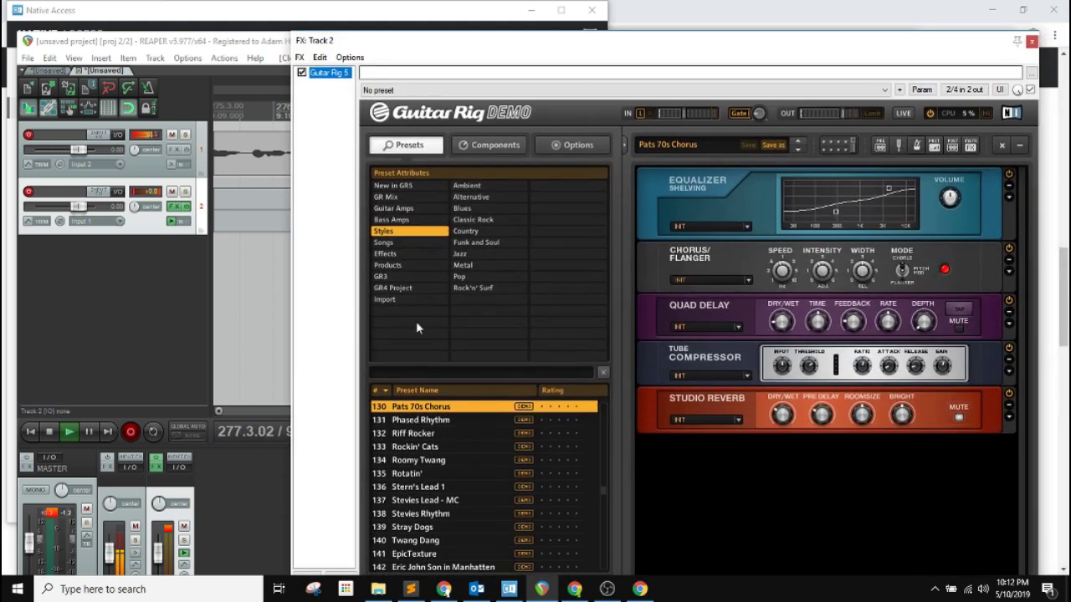
left_click(442, 410)
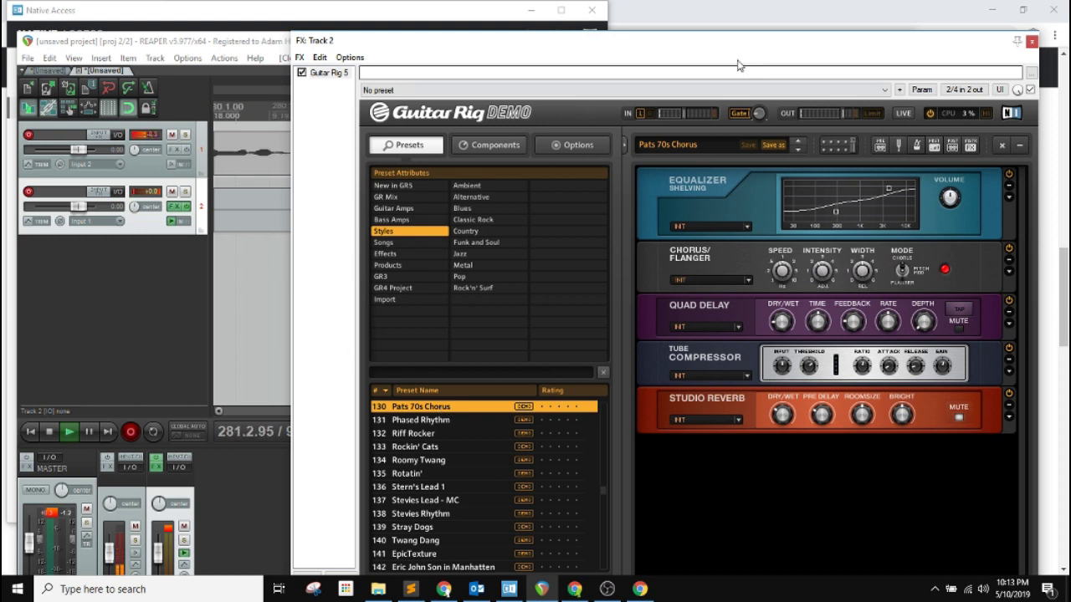
left_click(1031, 42)
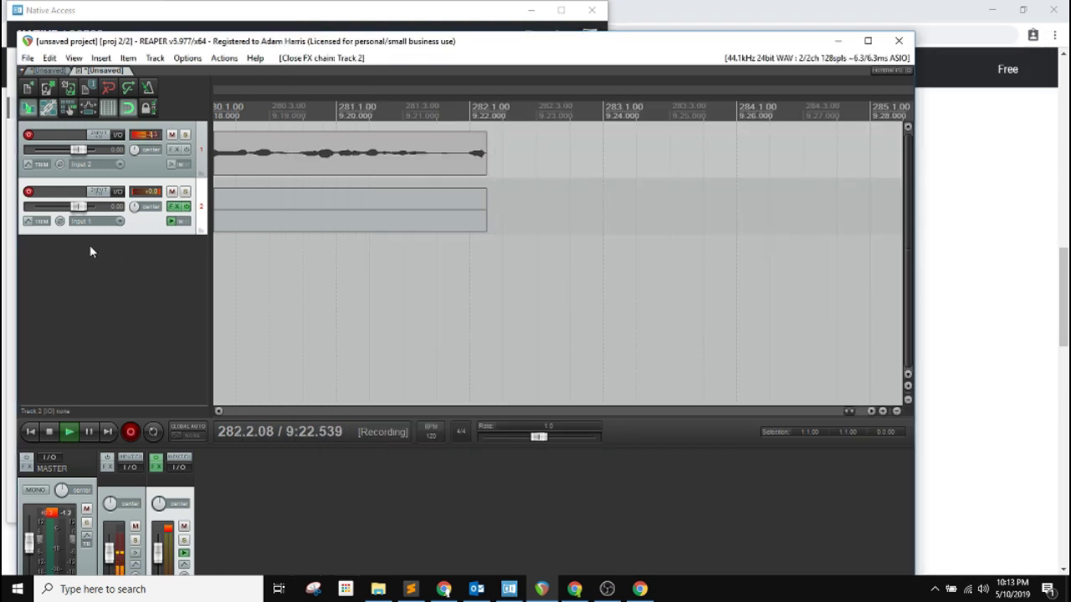
Duplicate track 2 into track 3, then open and close both tracks' Guitar Rig windows.
right_click(149, 228)
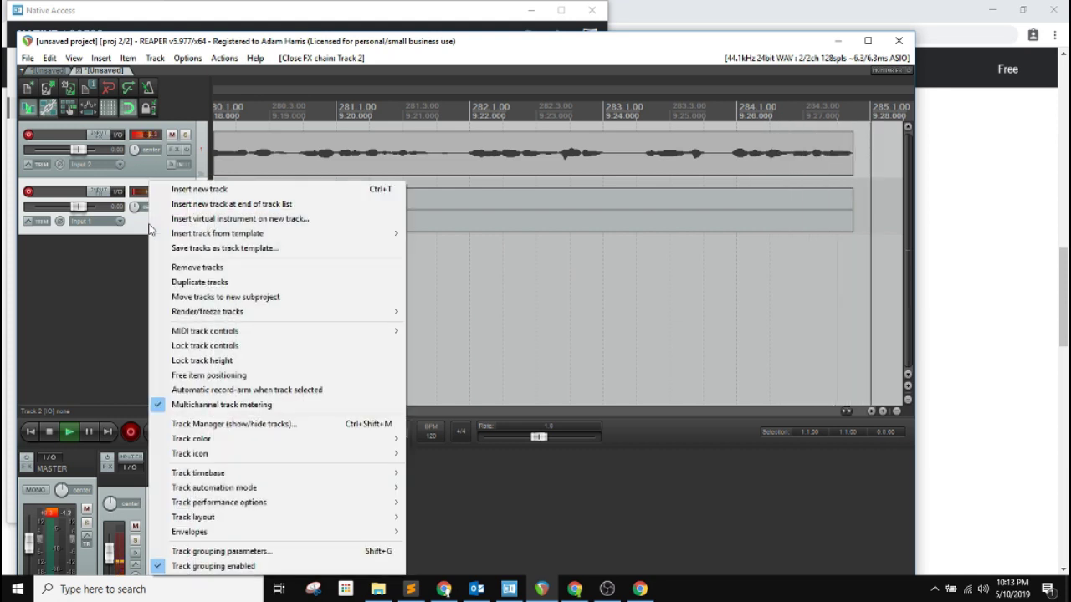
left_click(180, 282)
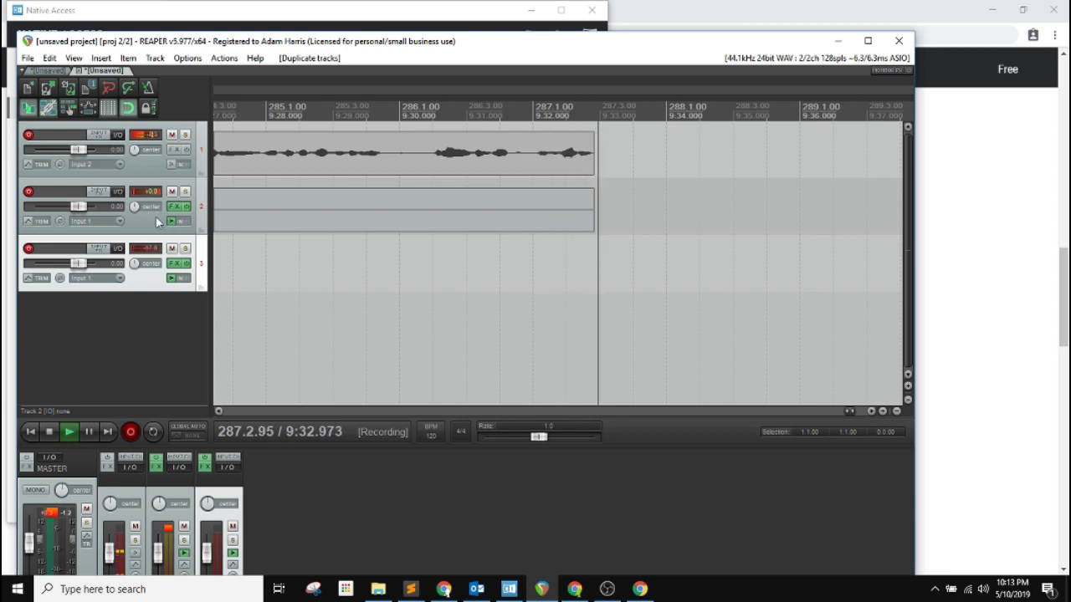
left_click(175, 207)
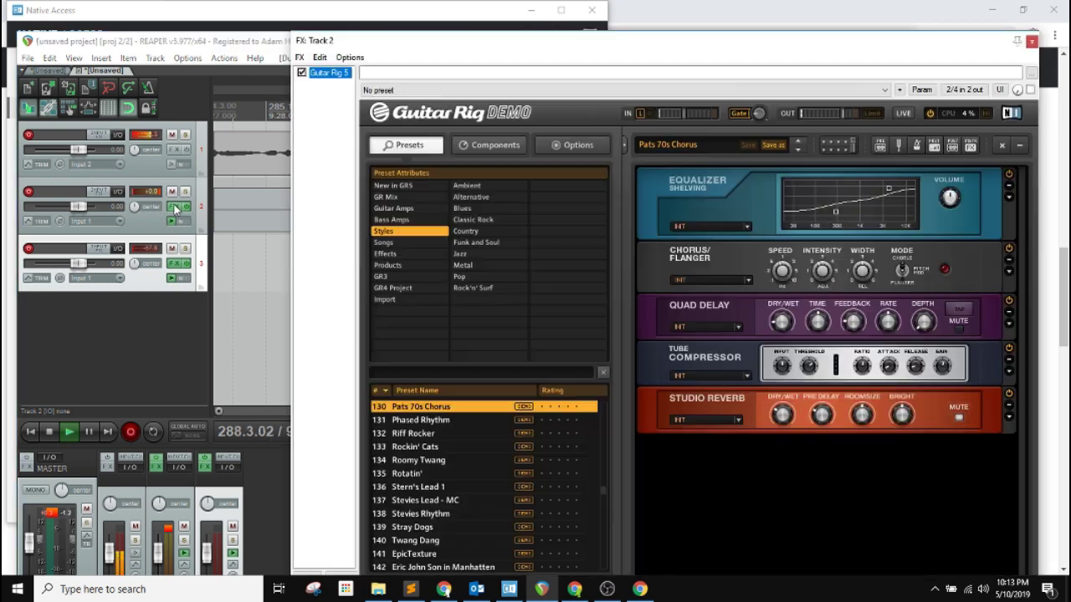
left_click(174, 263)
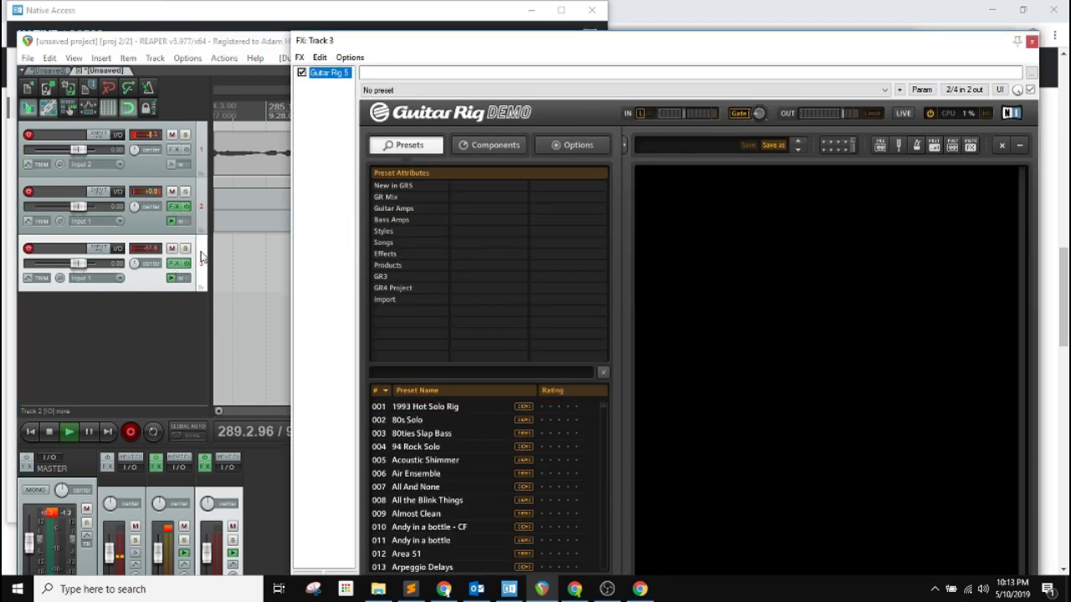
left_click_drag(391, 54, 293, 215)
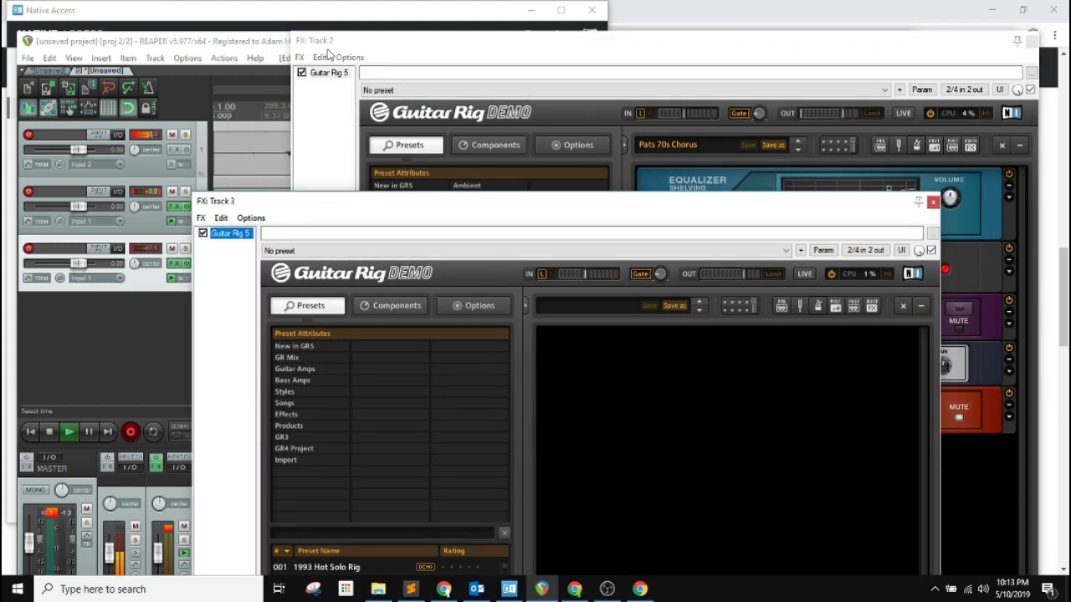
left_click(174, 265)
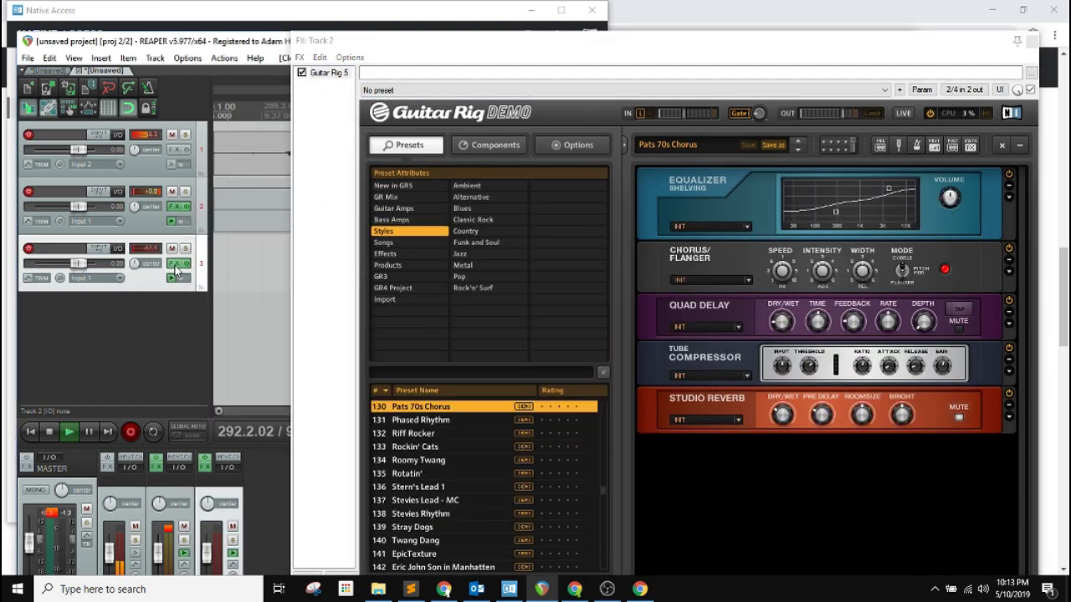
left_click(173, 208)
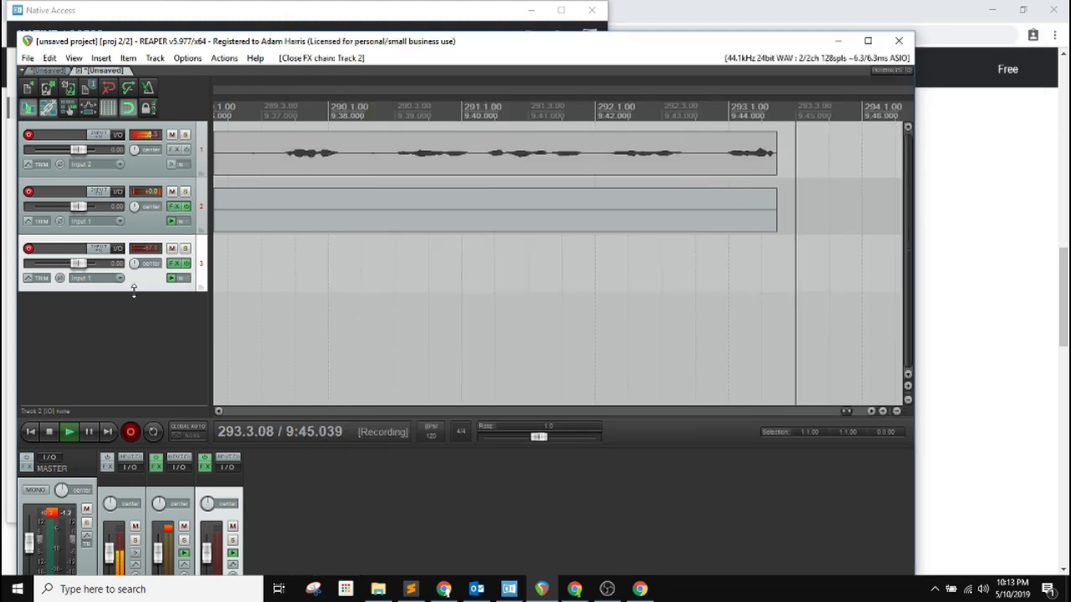